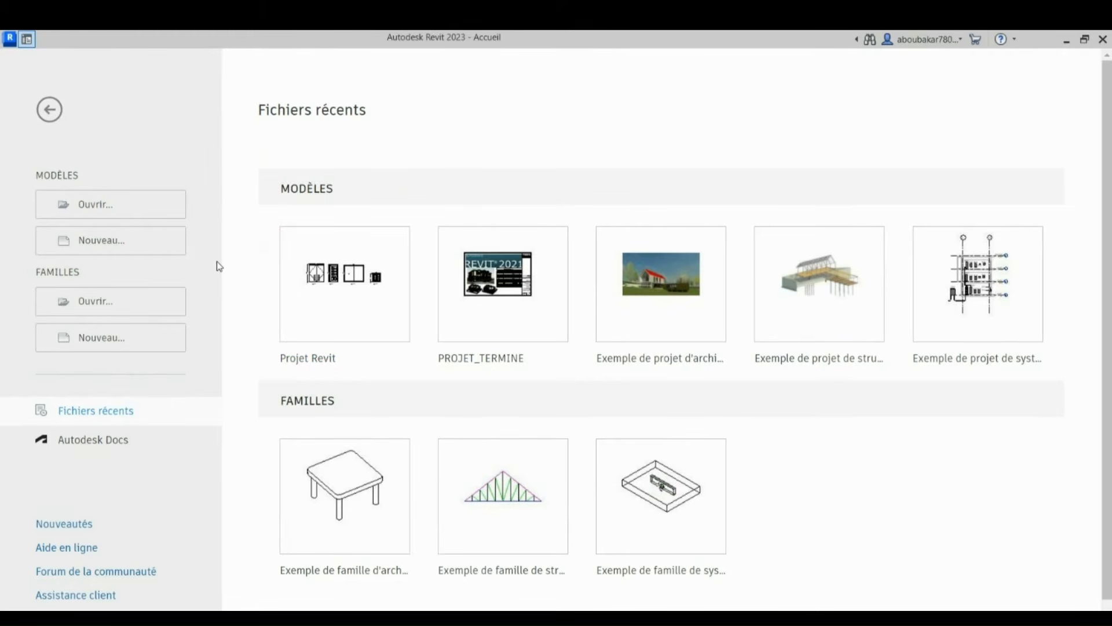
# - Create a new project from the architectural template (Gabarit architectural)
pyautogui.click(134, 241)
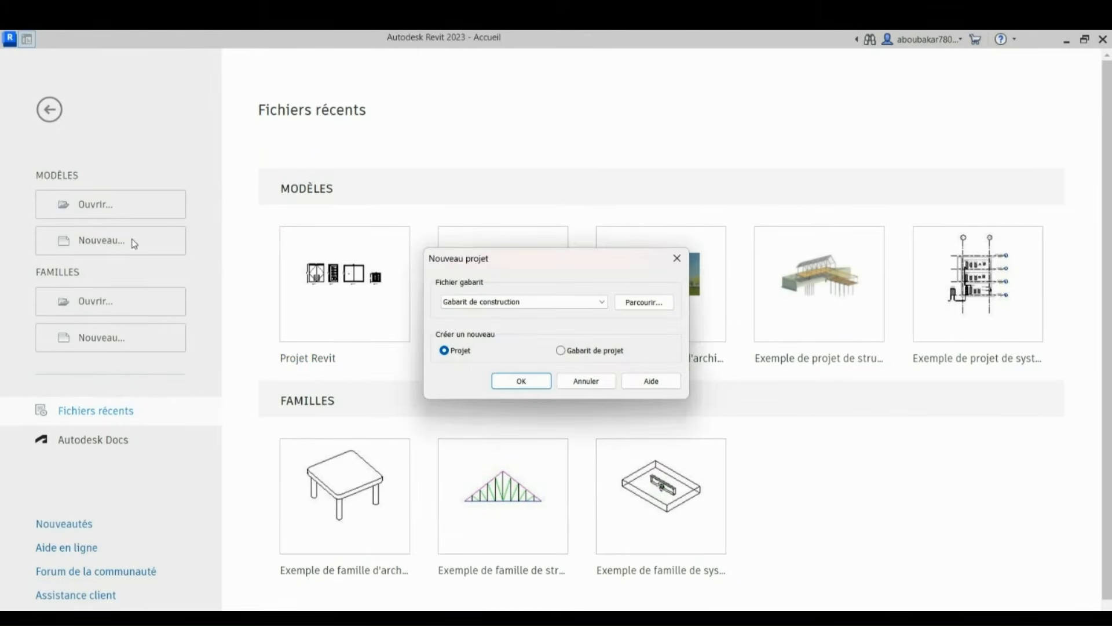
pyautogui.click(477, 302)
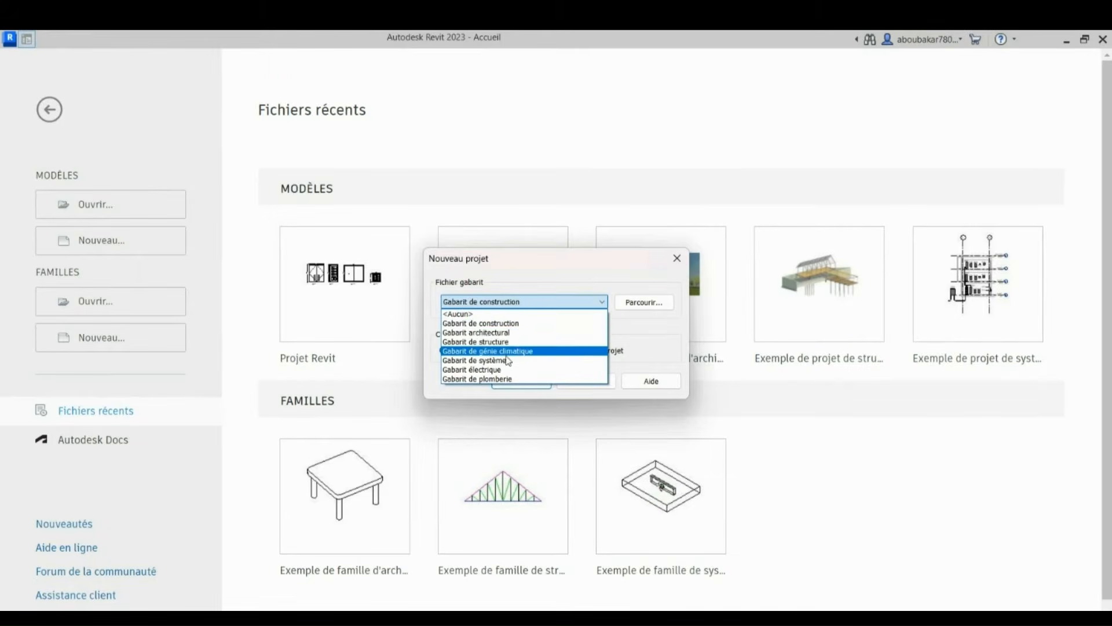
pyautogui.click(534, 333)
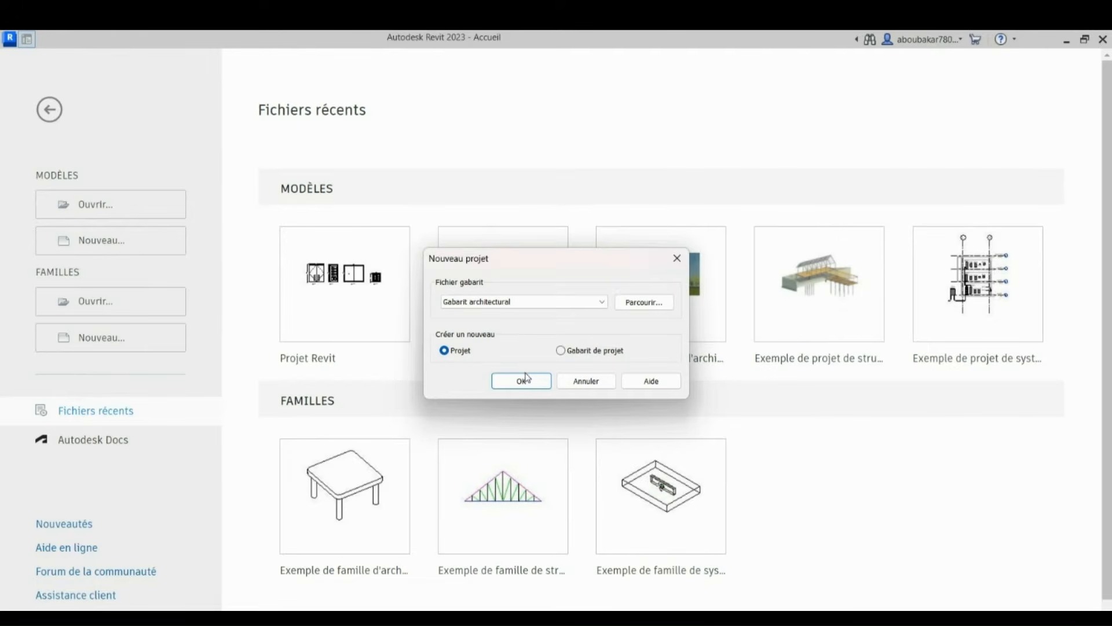
pyautogui.click(525, 381)
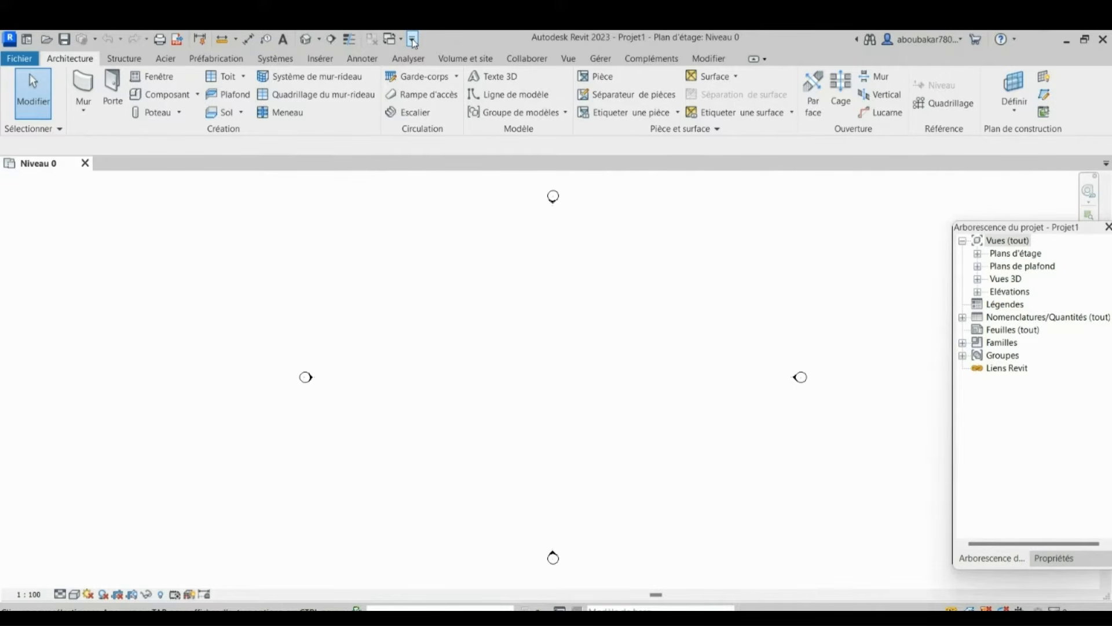
# - Examine the customization options of the quick access toolbar and the application's printing options
pyautogui.click(412, 40)
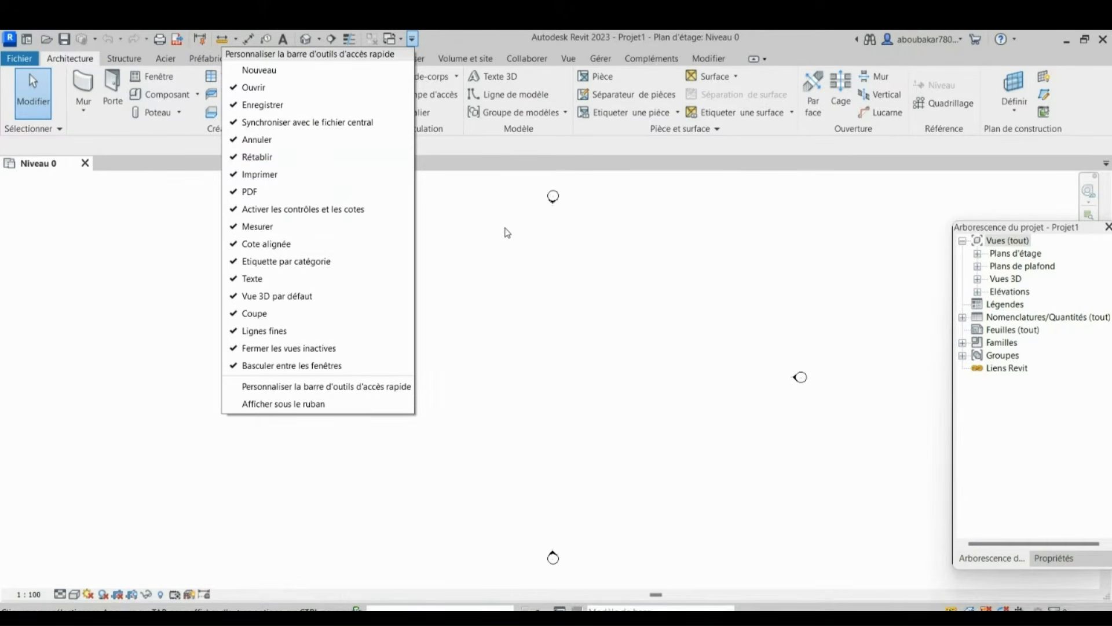
pyautogui.click(506, 231)
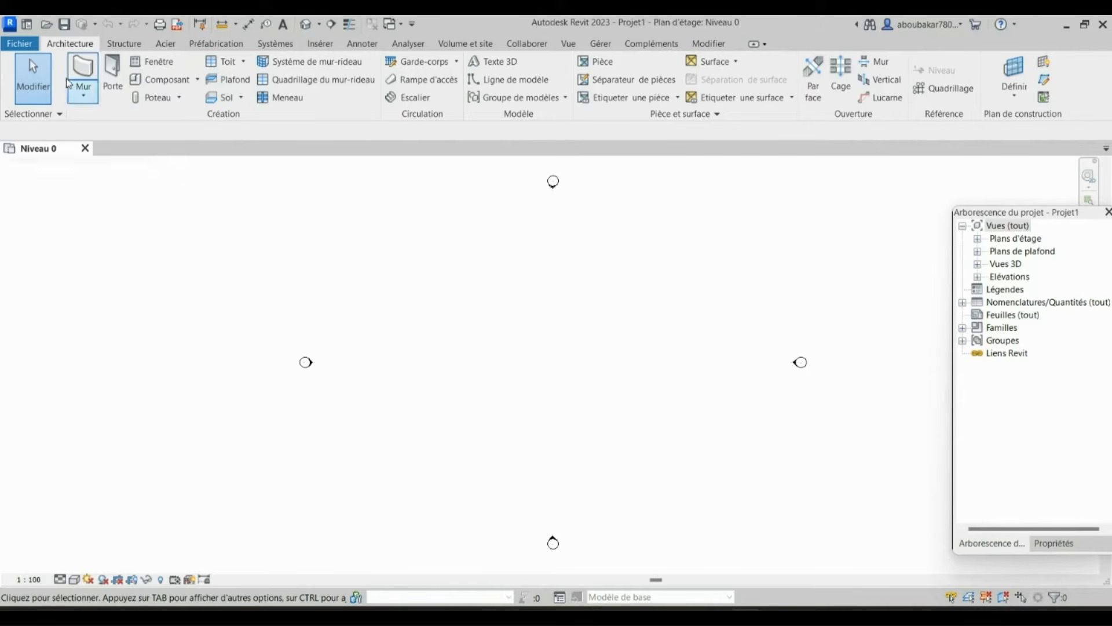
pyautogui.click(20, 46)
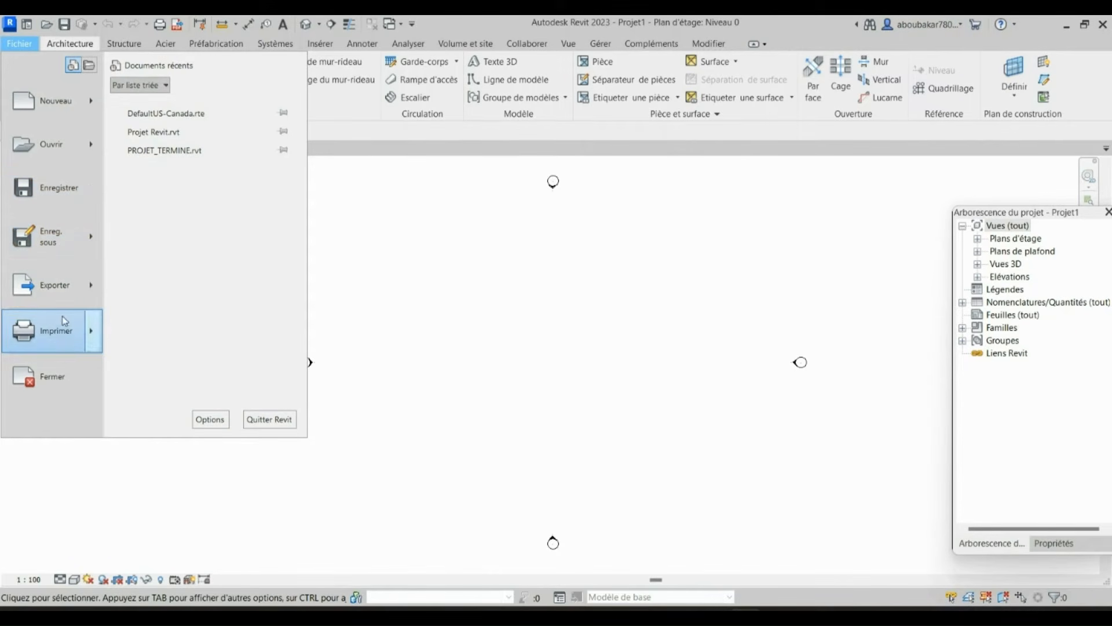
pyautogui.moveTo(61, 335)
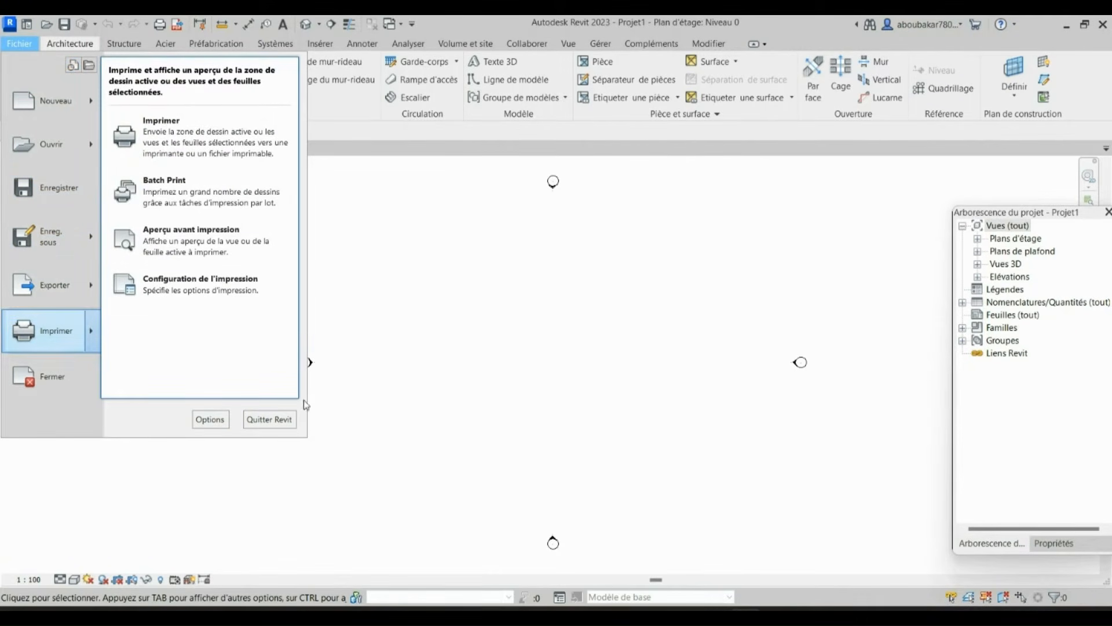
pyautogui.click(412, 379)
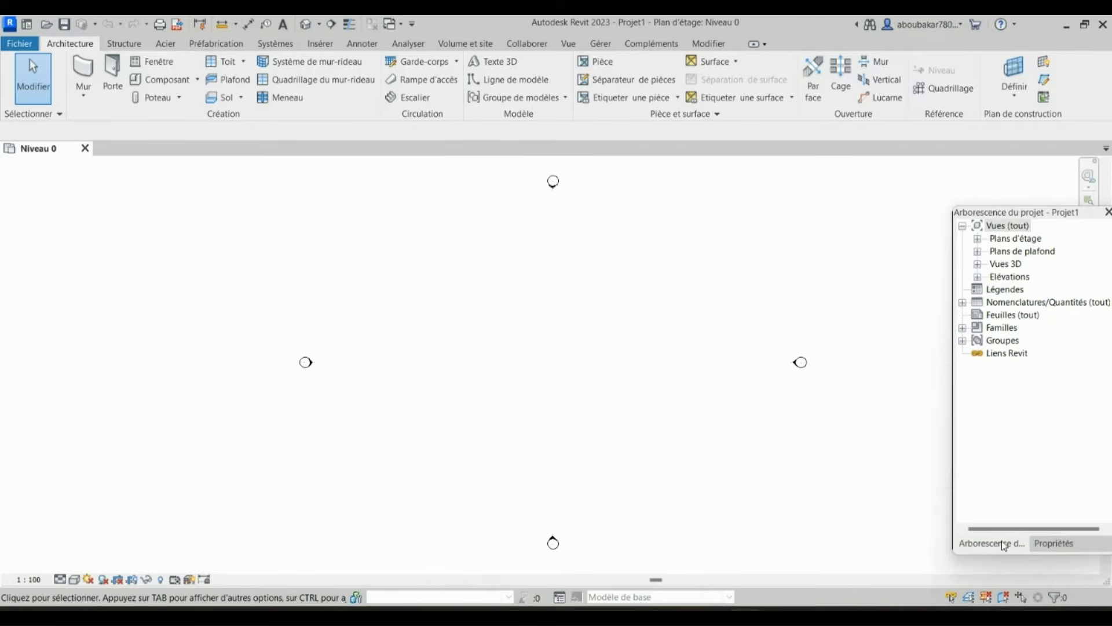
# - Review the floor plan's properties and the user interface display options, and return to the project browser
pyautogui.click(1071, 546)
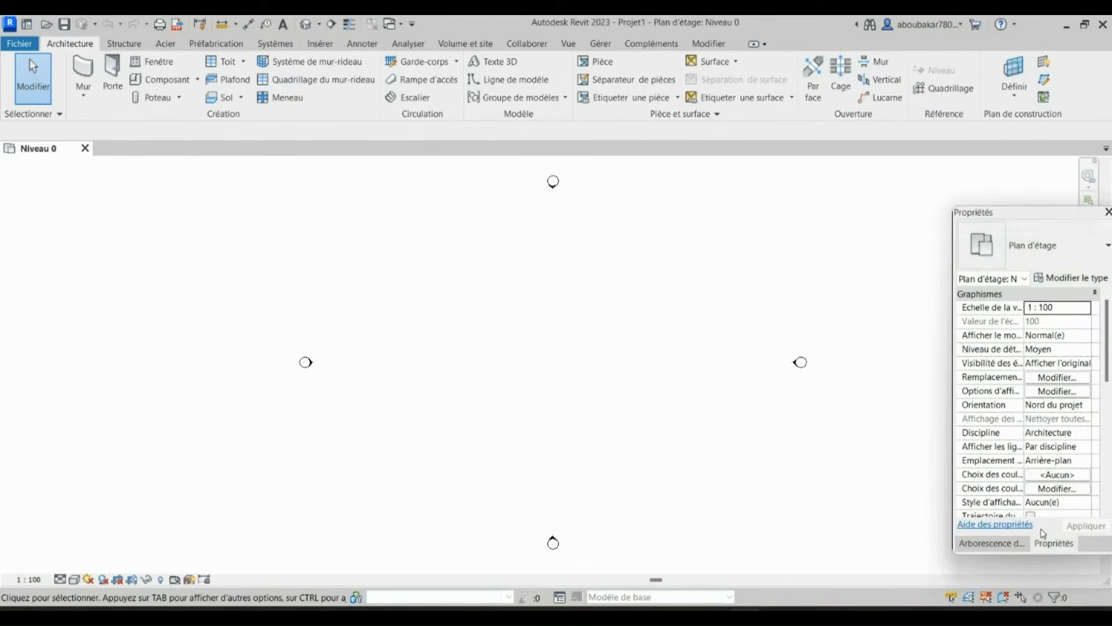
pyautogui.click(569, 44)
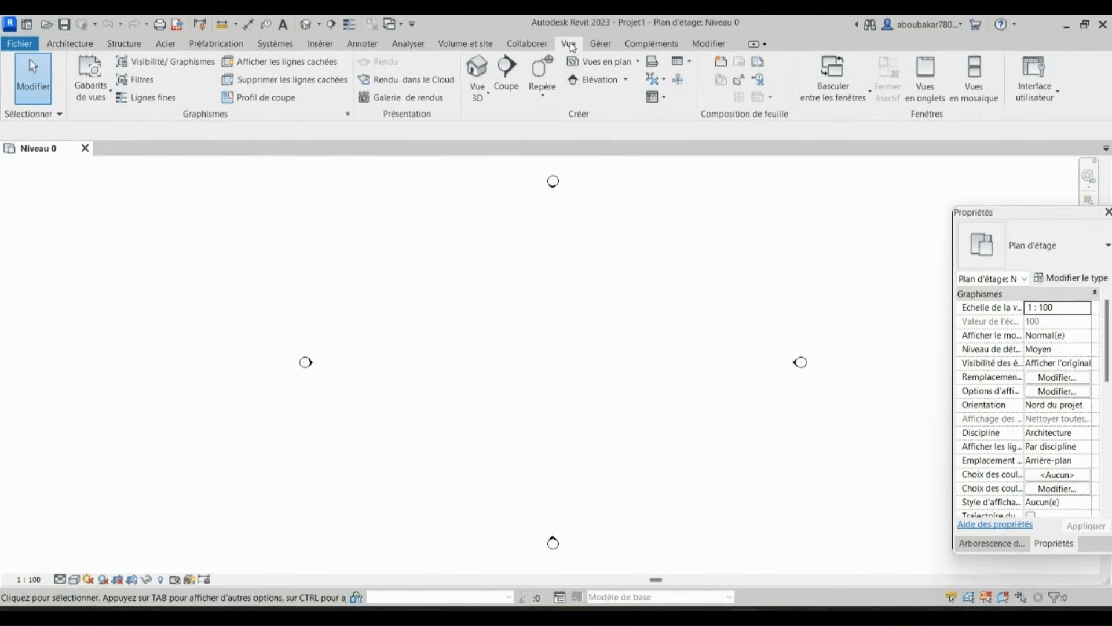
pyautogui.click(1029, 95)
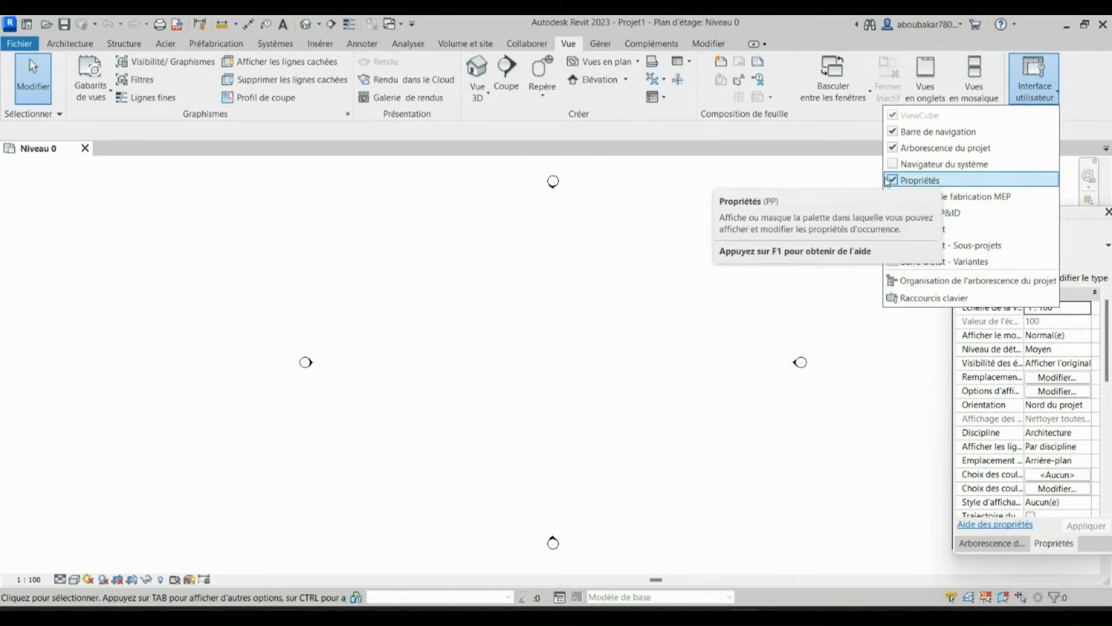
pyautogui.click(689, 219)
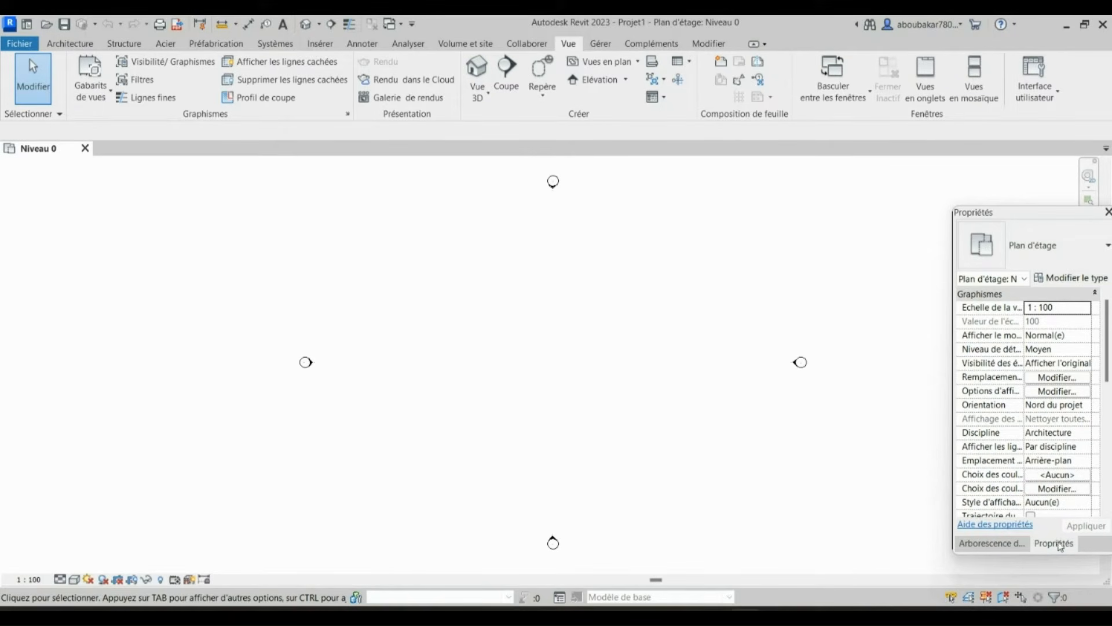
pyautogui.click(984, 544)
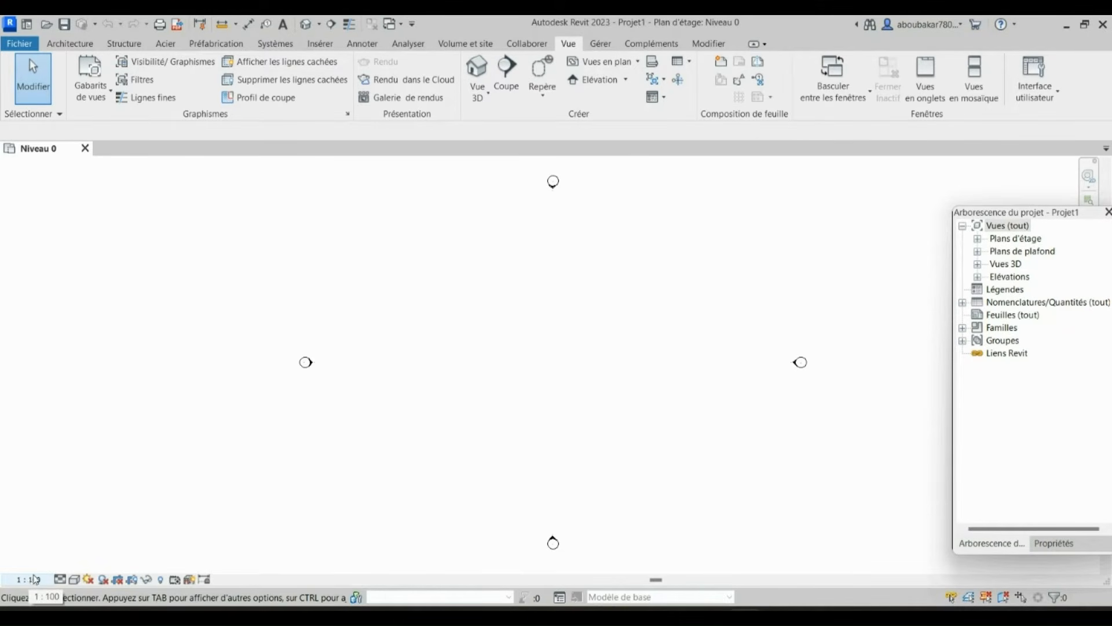
# - Examine the available scales, detail levels, visual styles and sun path options of the Niveau 0 view
pyautogui.click(30, 579)
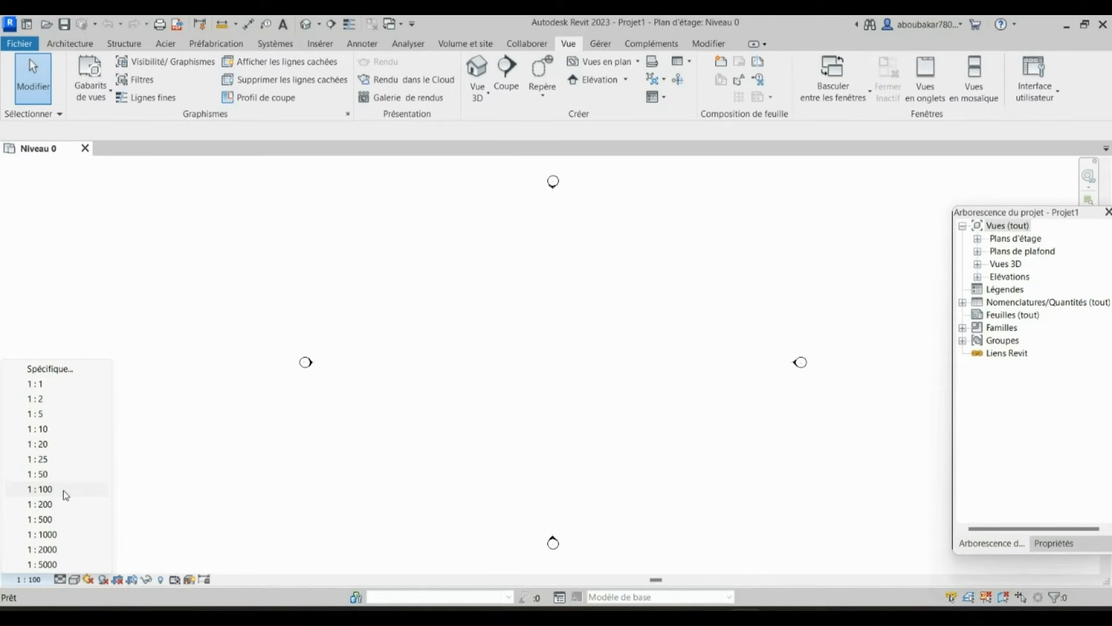
pyautogui.click(59, 582)
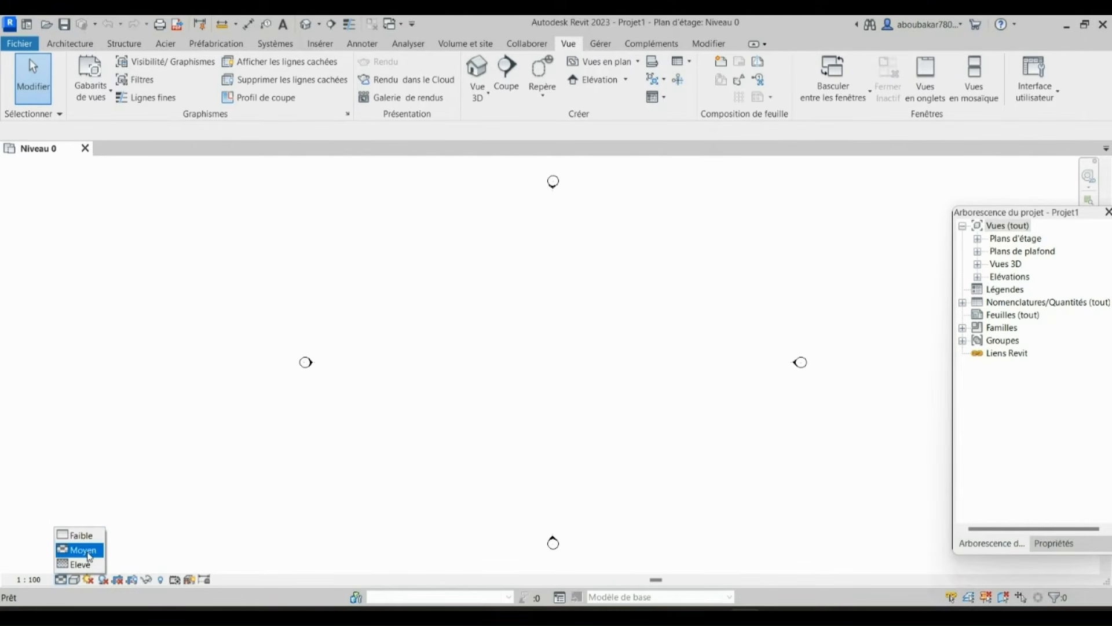
pyautogui.click(166, 524)
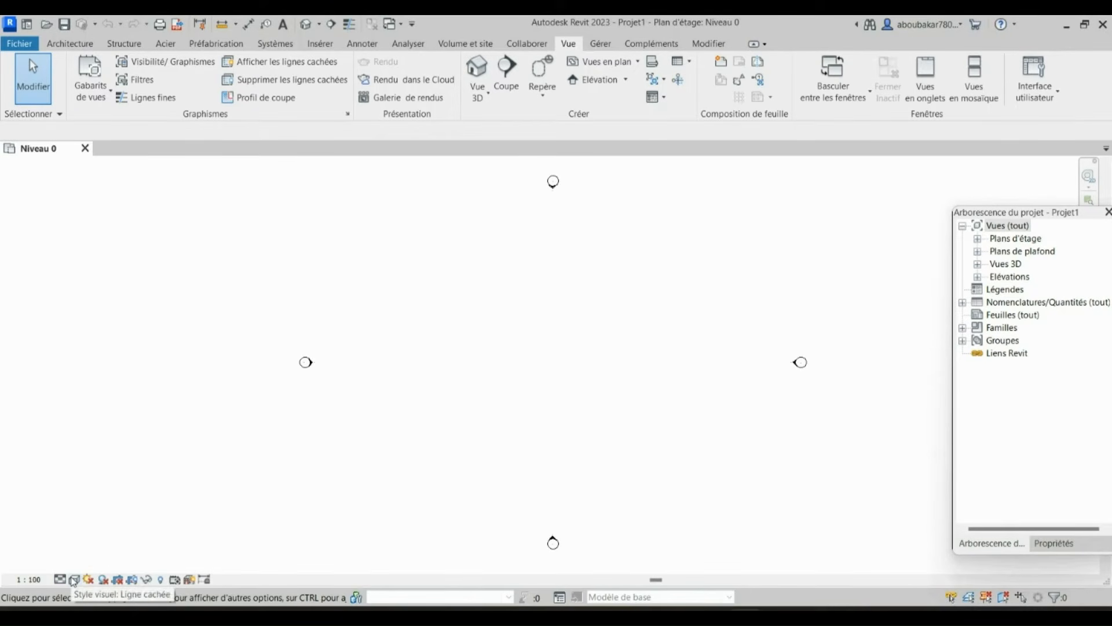
pyautogui.click(74, 580)
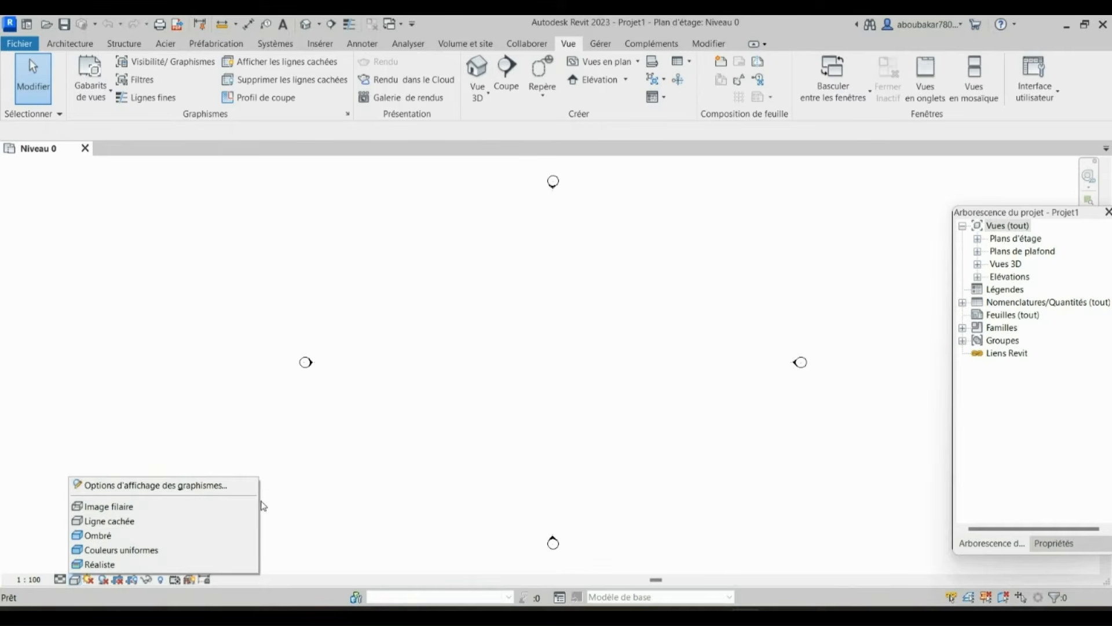
pyautogui.click(90, 581)
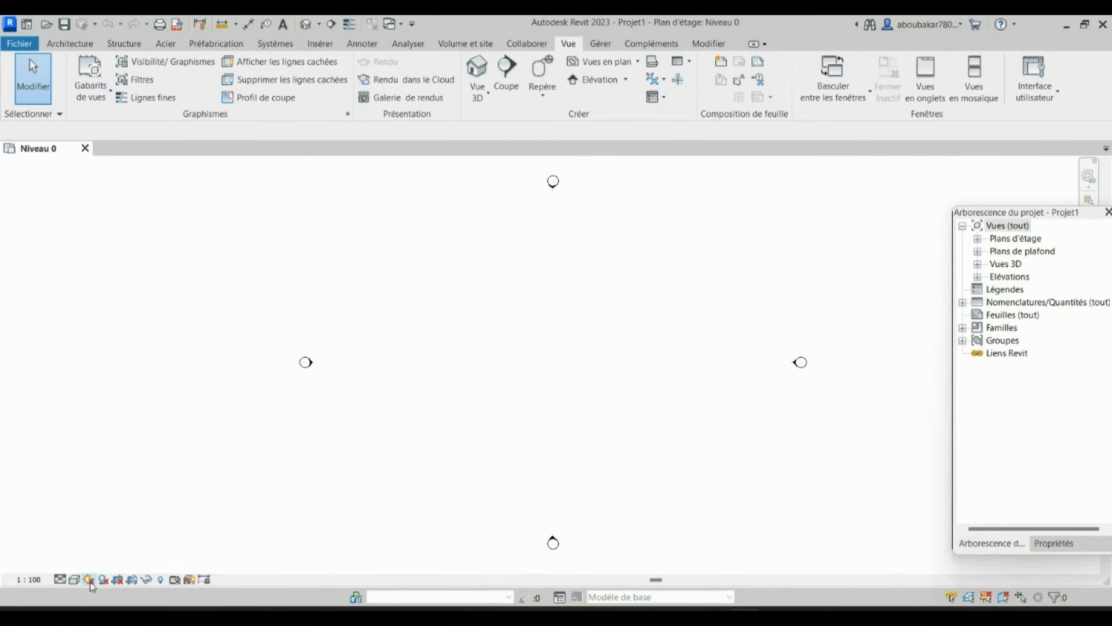
pyautogui.click(90, 581)
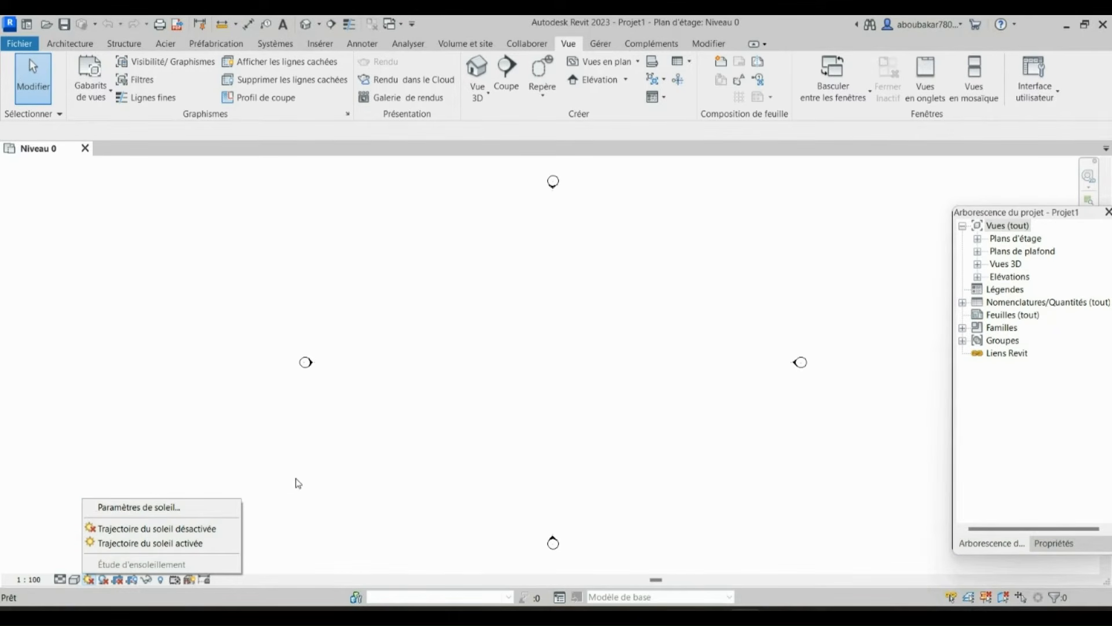
pyautogui.click(298, 483)
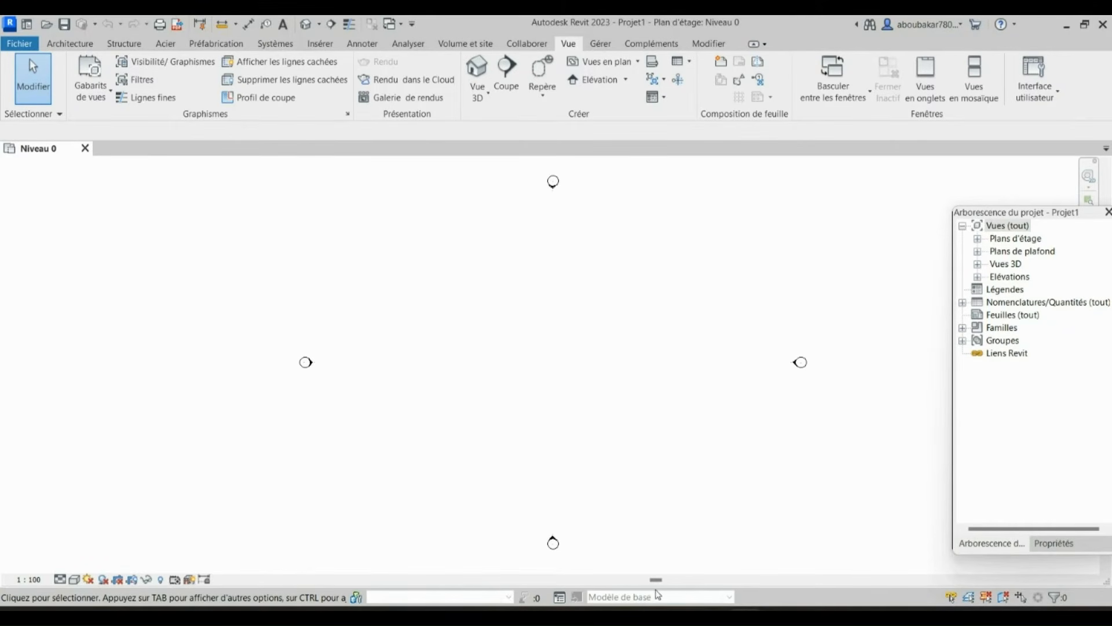
# - Switch to the reference drawing 1er+étage.pdf, examine the floor plan's room dimensions, and return to Revit
pyautogui.click(711, 610)
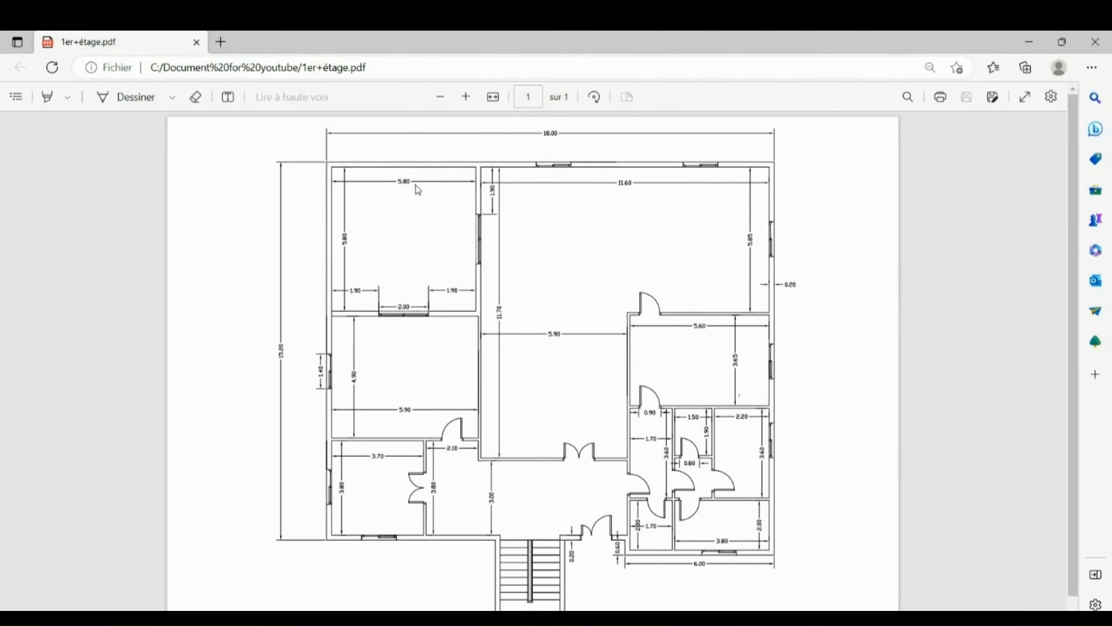
pyautogui.click(418, 192)
pyautogui.hotkey('alt', 'Tab')
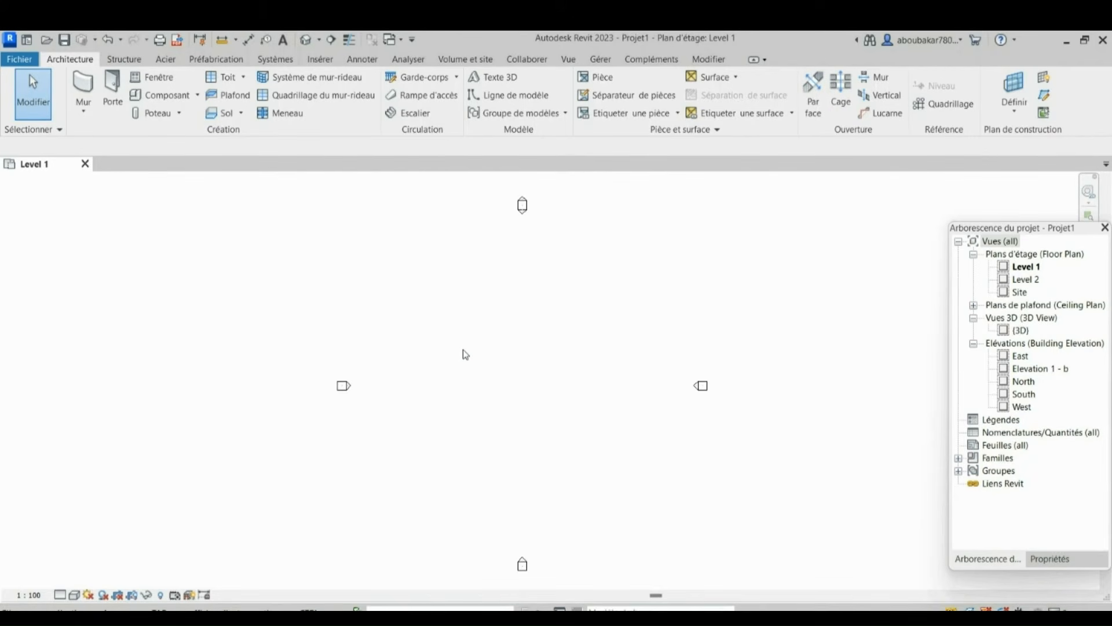
# - Set the project's Distance unit to metres (Mètres) in the project units
pyautogui.press('u')
pyautogui.press('n')
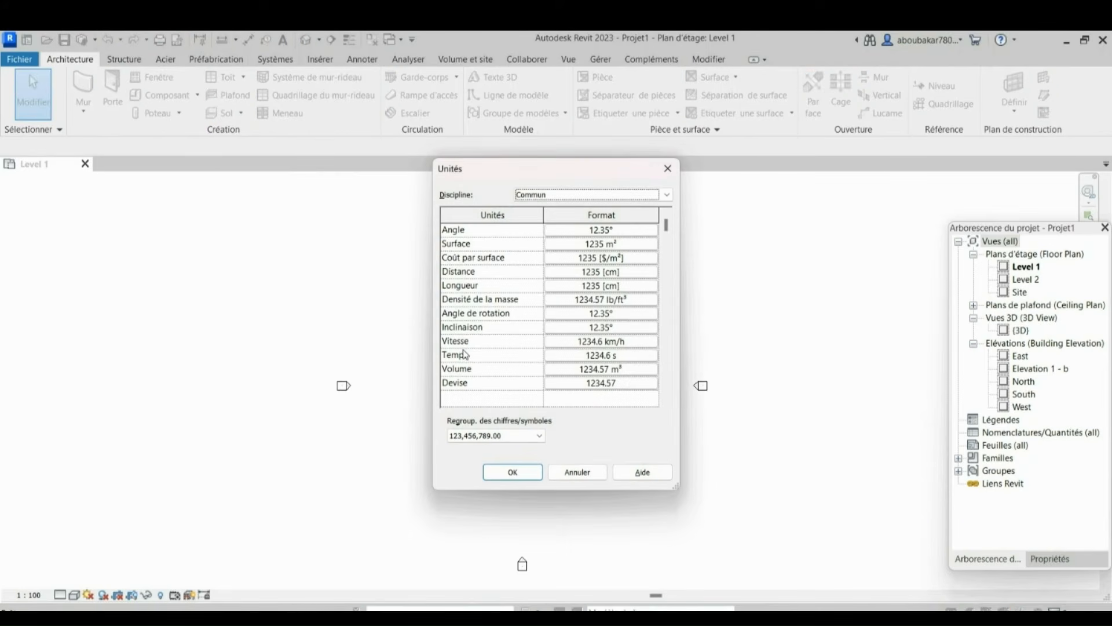
pyautogui.click(599, 272)
pyautogui.click(605, 255)
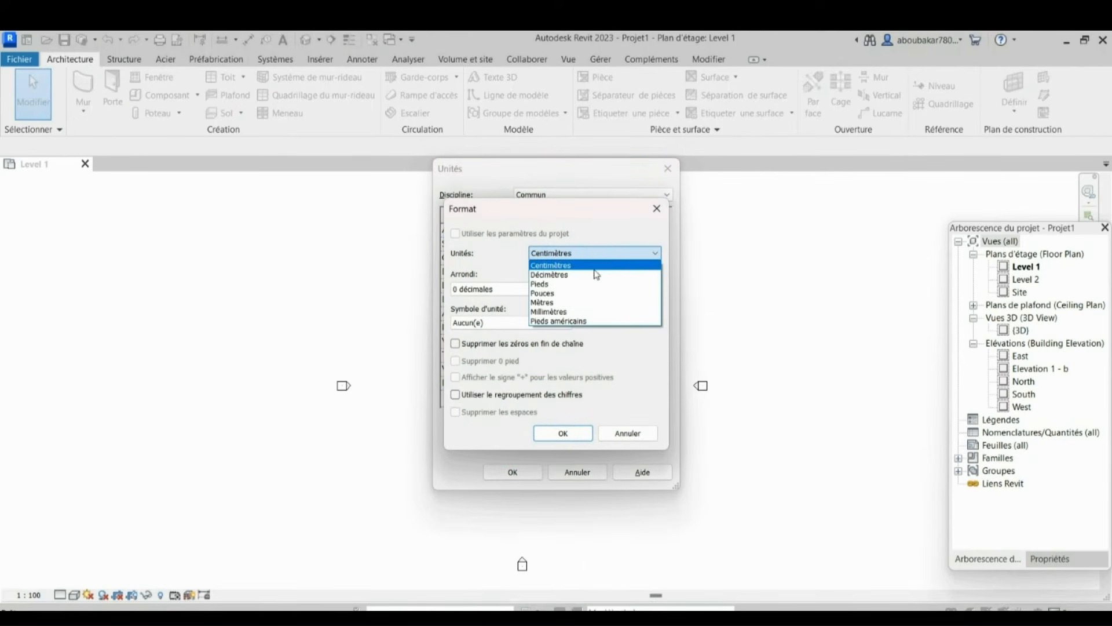
pyautogui.click(574, 302)
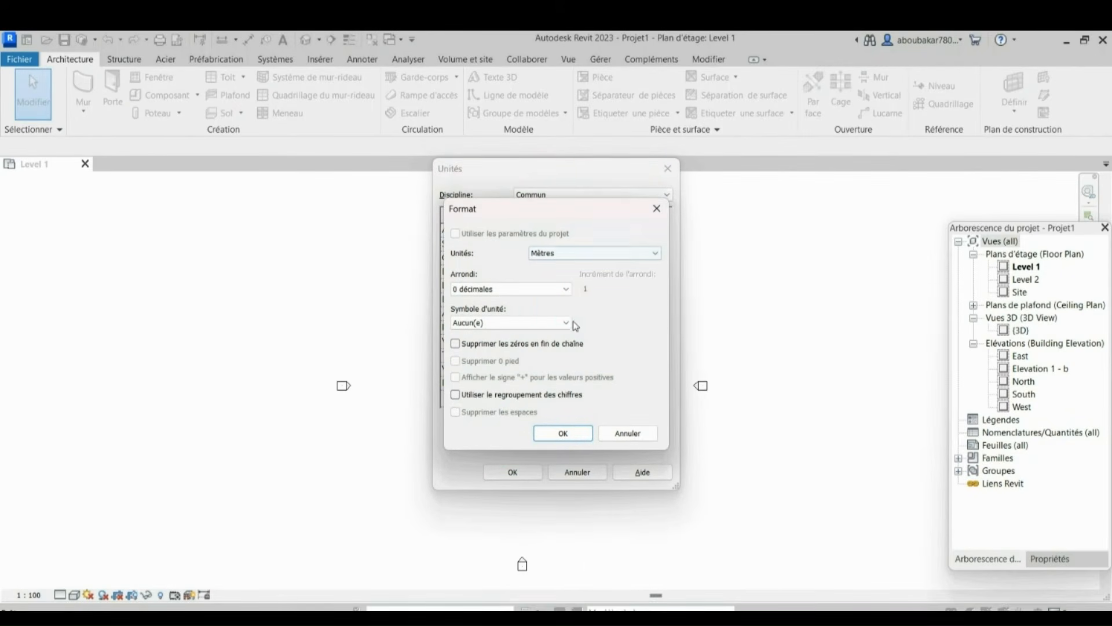
pyautogui.click(563, 433)
# - Set the project's Length (Longueur) unit to metres (Mètres)
pyautogui.click(599, 286)
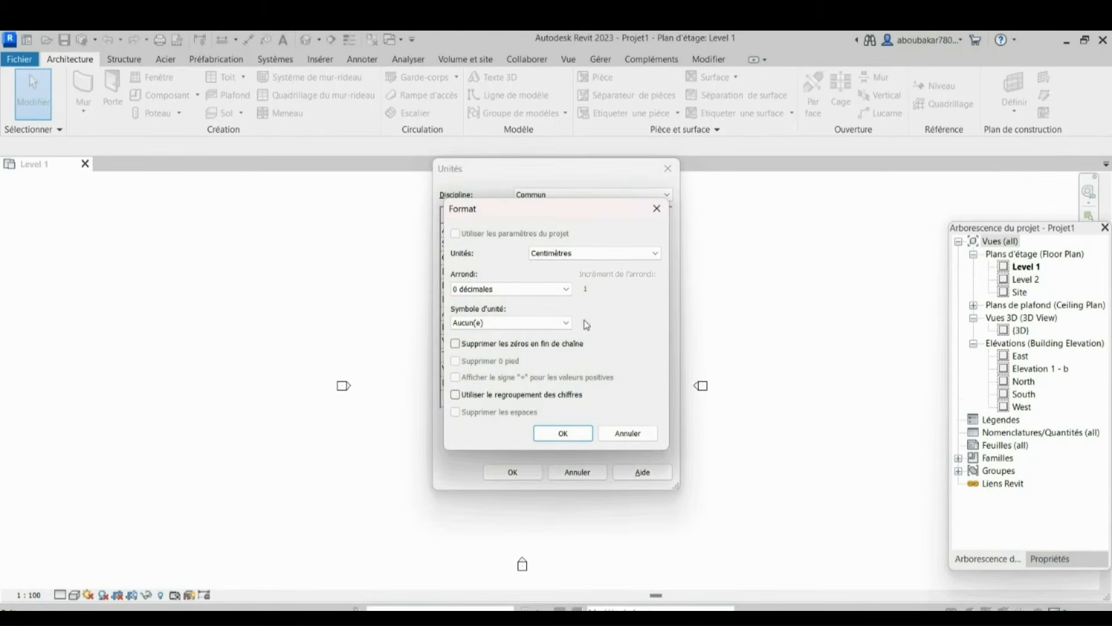
pyautogui.click(599, 253)
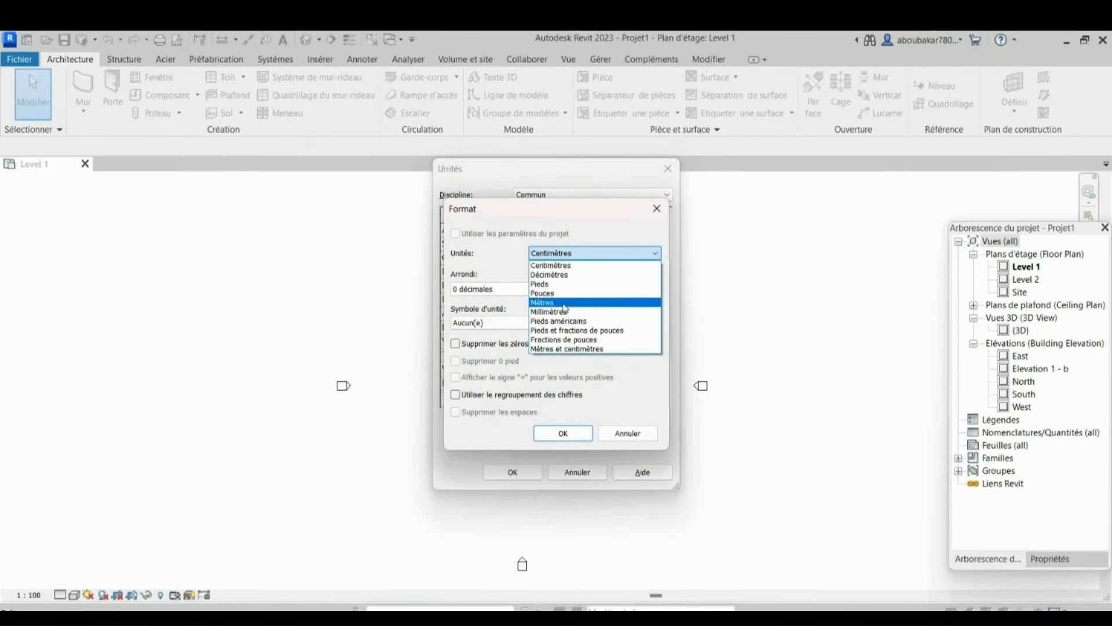
pyautogui.click(570, 302)
pyautogui.click(562, 433)
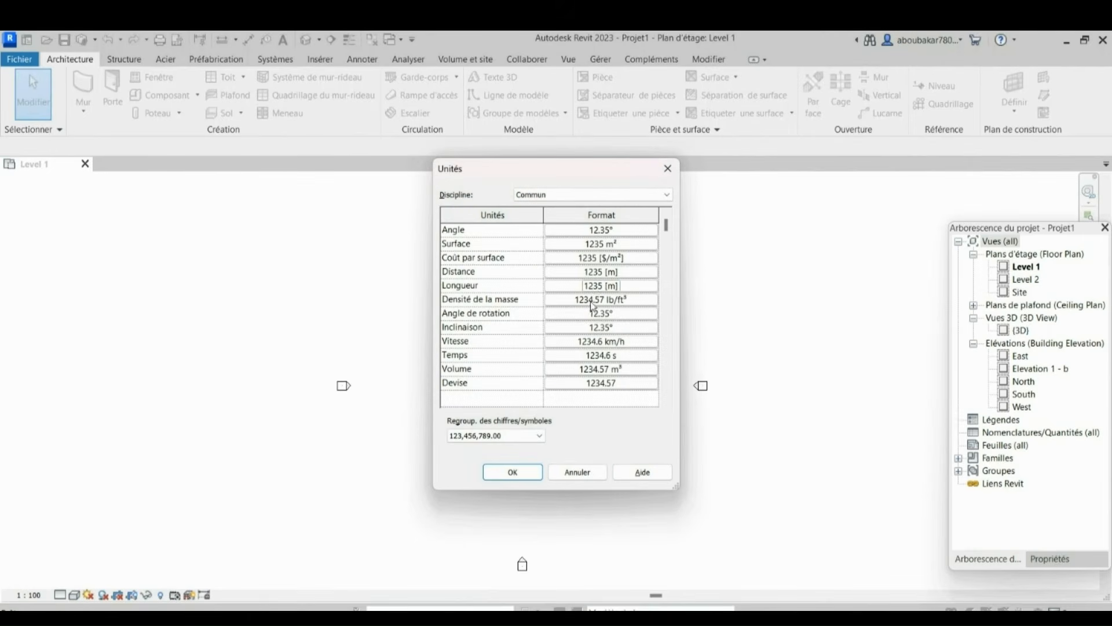
# - Set the mass density unit to kilograms per cubic metre and apply the project units
pyautogui.click(594, 253)
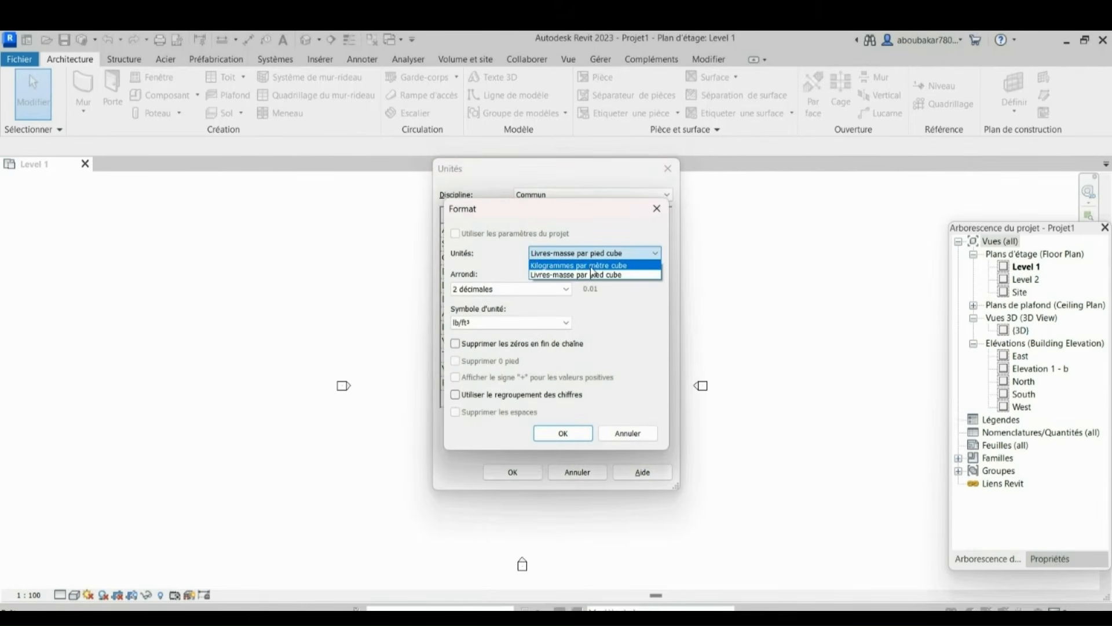
pyautogui.click(585, 262)
pyautogui.click(563, 433)
pyautogui.click(513, 470)
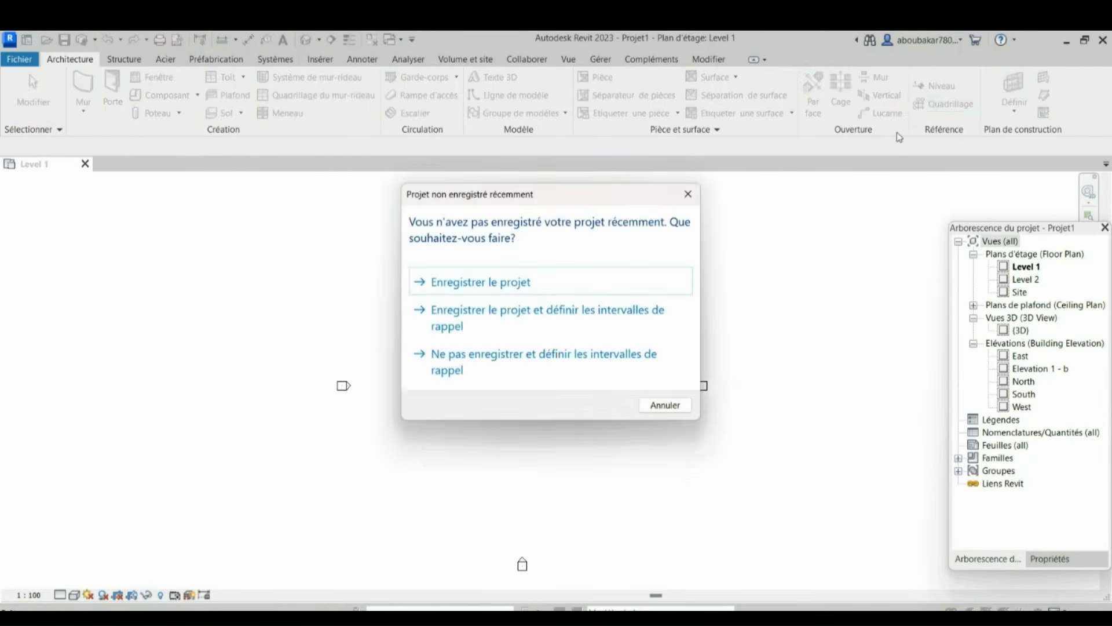
# - Dismiss the save reminder and draw a vertical grid line in the western part of the Level 1 plan, inside the elevation markers
pyautogui.click(664, 404)
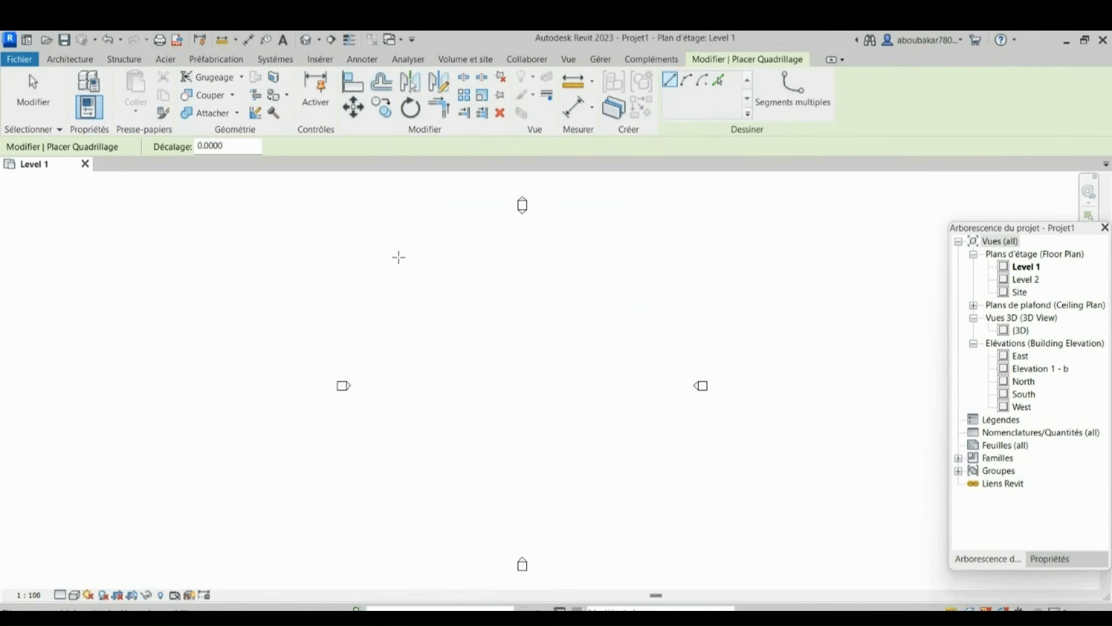
pyautogui.click(428, 251)
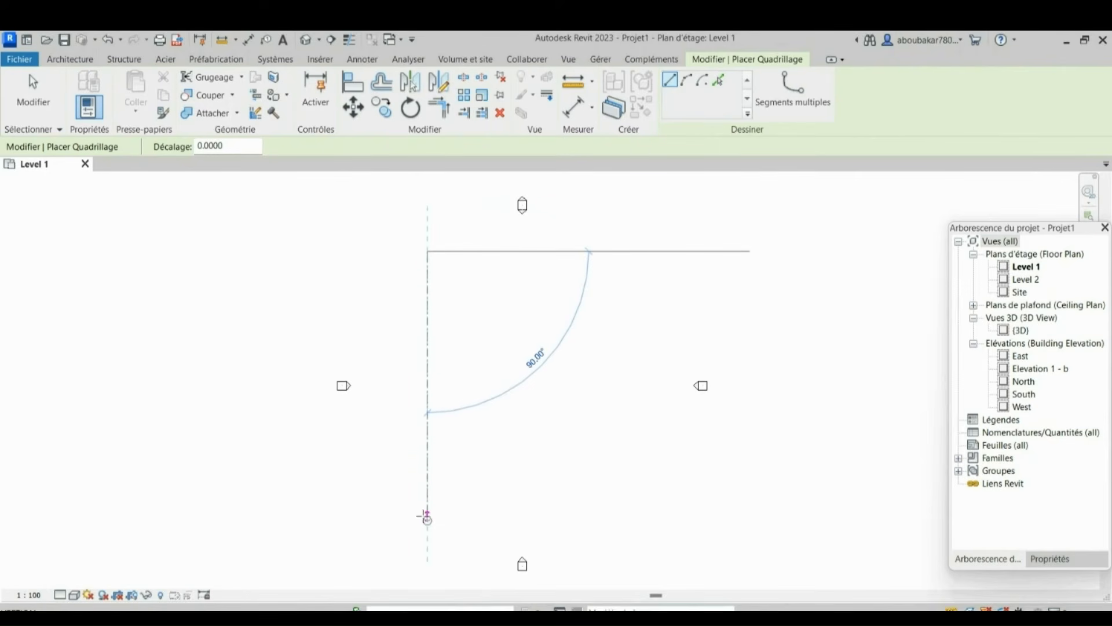
pyautogui.click(426, 510)
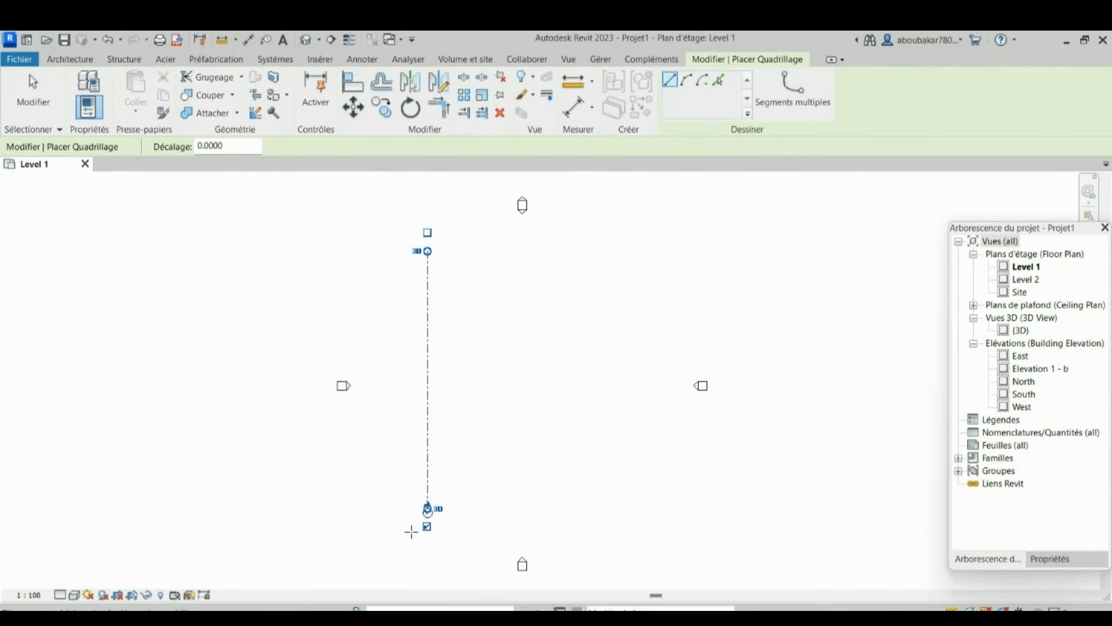
pyautogui.scroll(2, 411, 532)
pyautogui.press('Escape')
pyautogui.press('Escape')
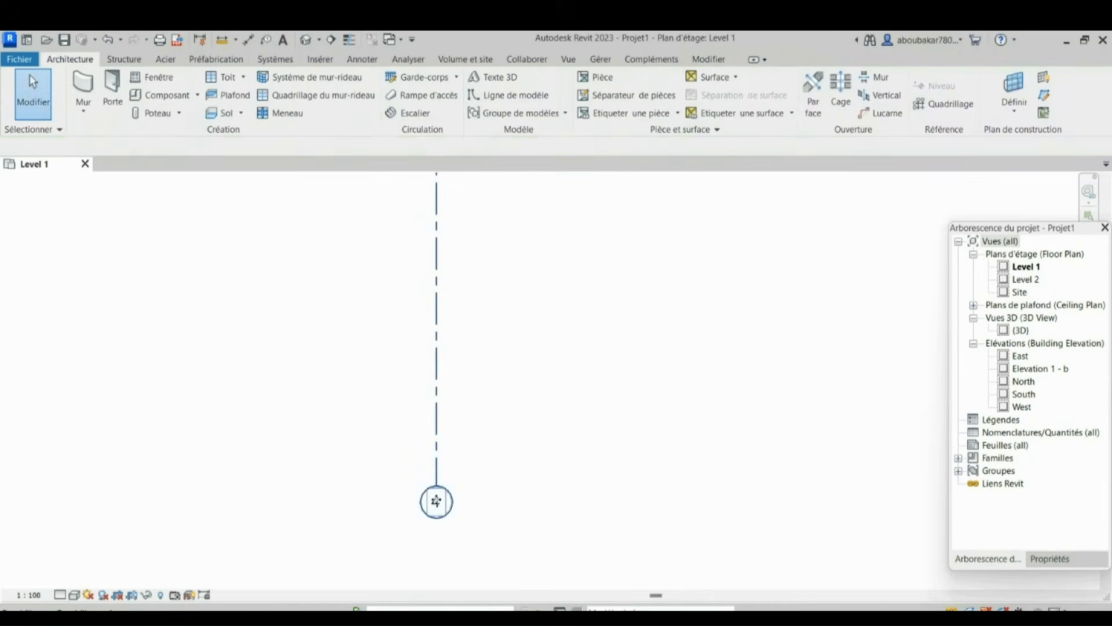
# - Rename the vertical grid line in the Level 1 plan as A
pyautogui.doubleClick(436, 502)
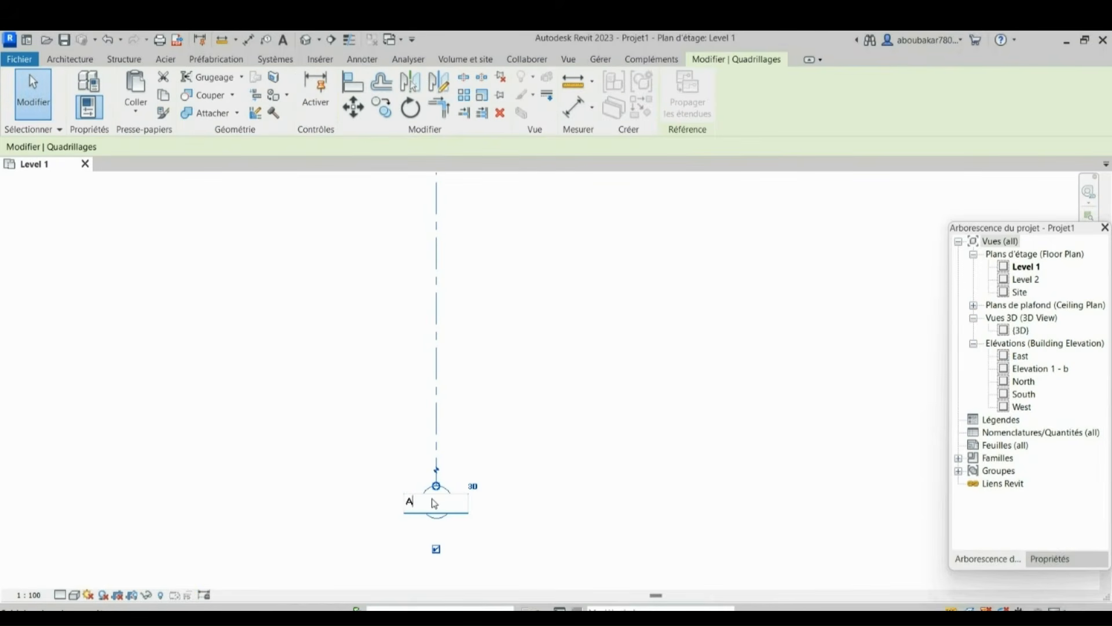
pyautogui.press('Return')
pyautogui.click(643, 346)
# - Draw a second vertical grid line 18 m east of grid A, aligned with both of its ends
pyautogui.scroll(-3, 641, 344)
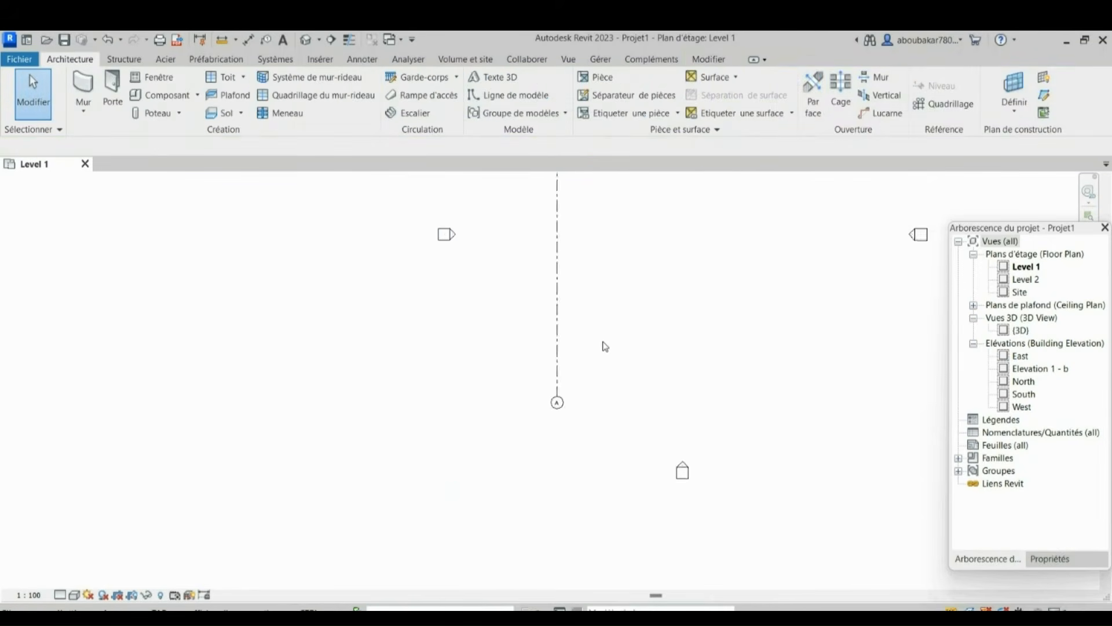
pyautogui.scroll(-2, 551, 365)
pyautogui.moveTo(551, 365); pyautogui.dragTo(442, 429, button='middle')
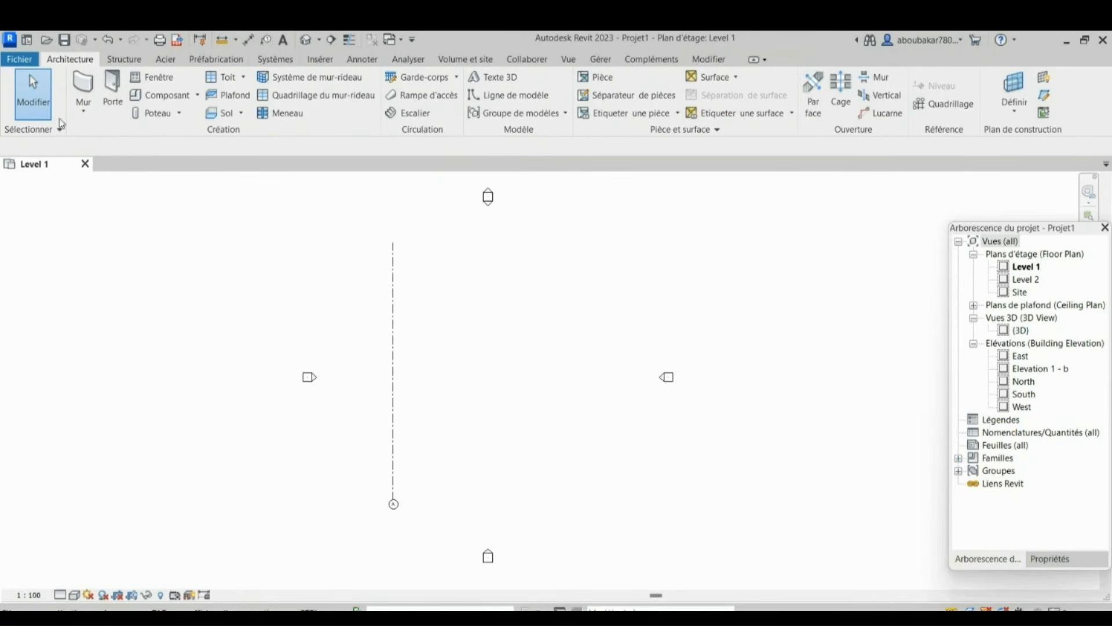
pyautogui.click(944, 104)
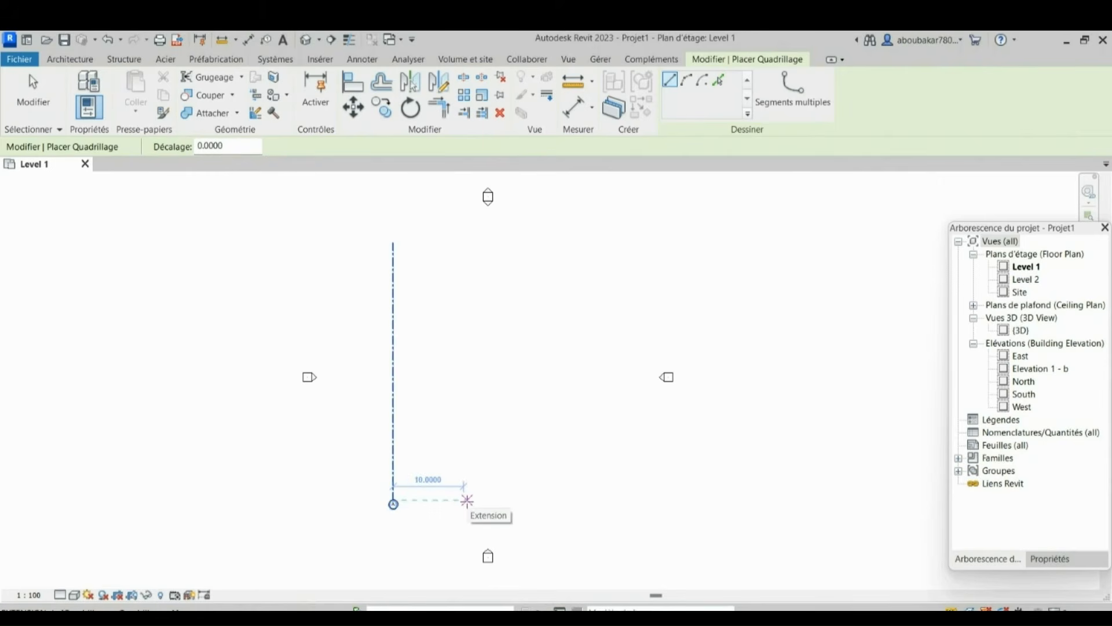
pyautogui.write('18')
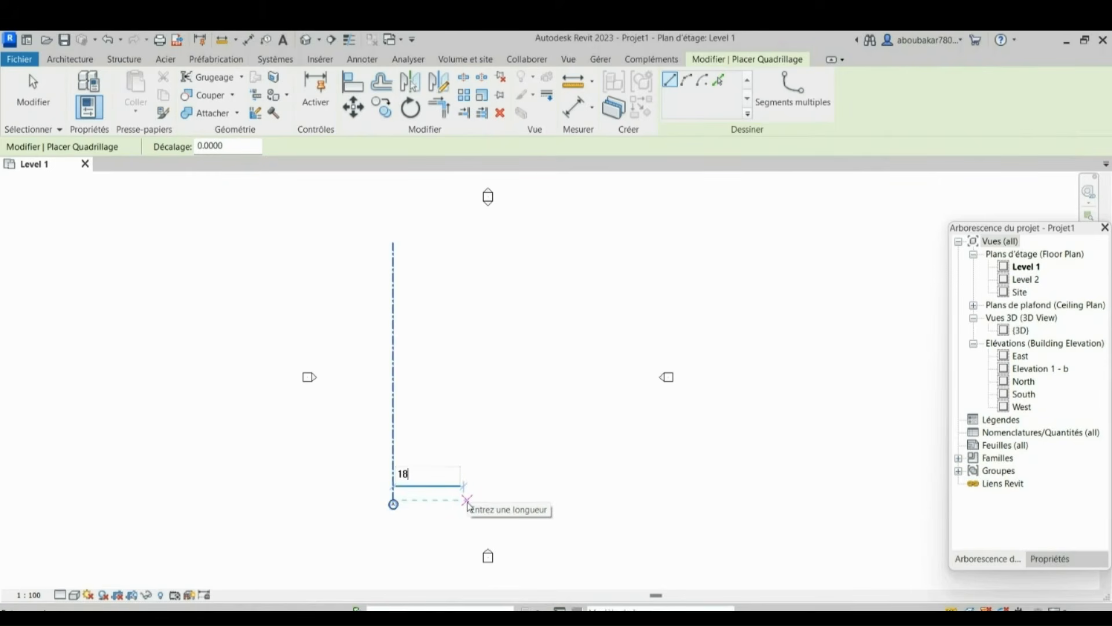
pyautogui.press('Return')
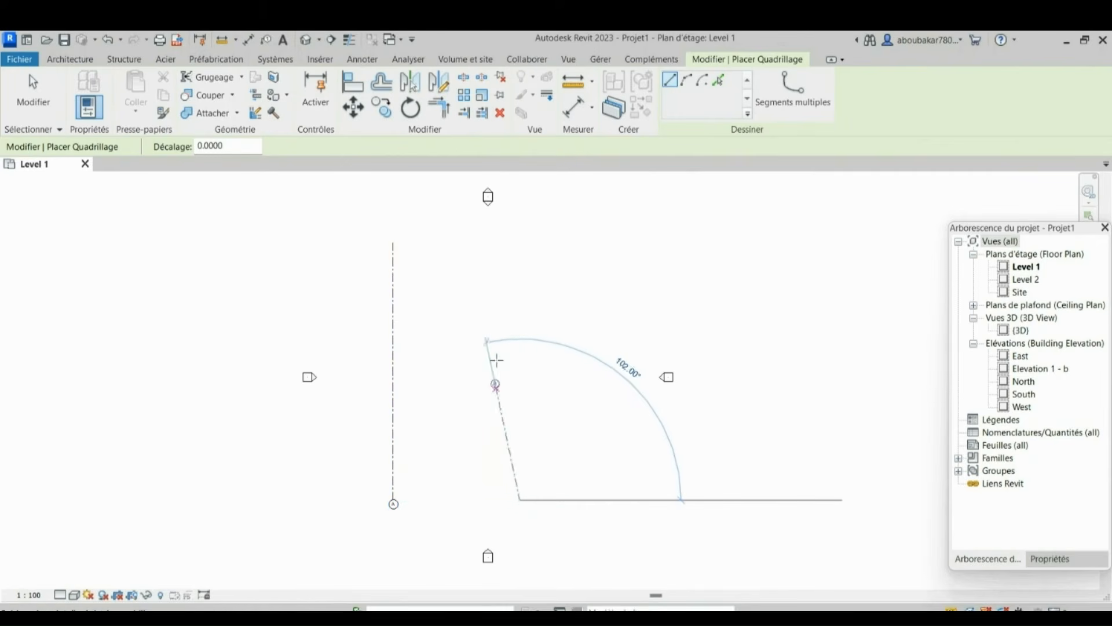
pyautogui.click(520, 242)
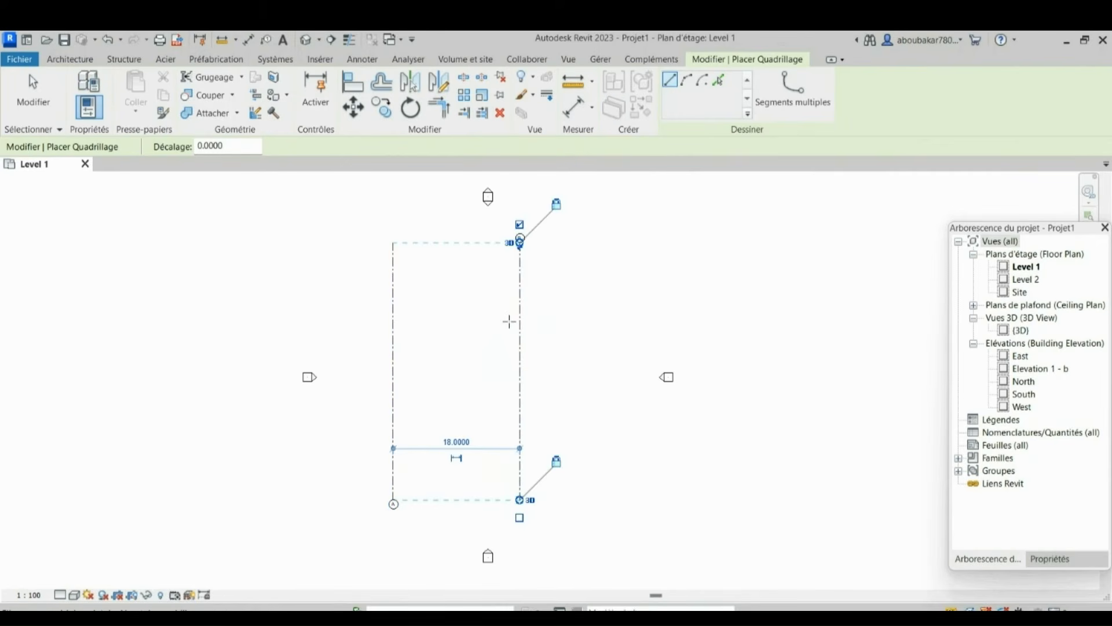
pyautogui.press('Escape')
pyautogui.scroll(2, 511, 265)
pyautogui.scroll(-2, 518, 253)
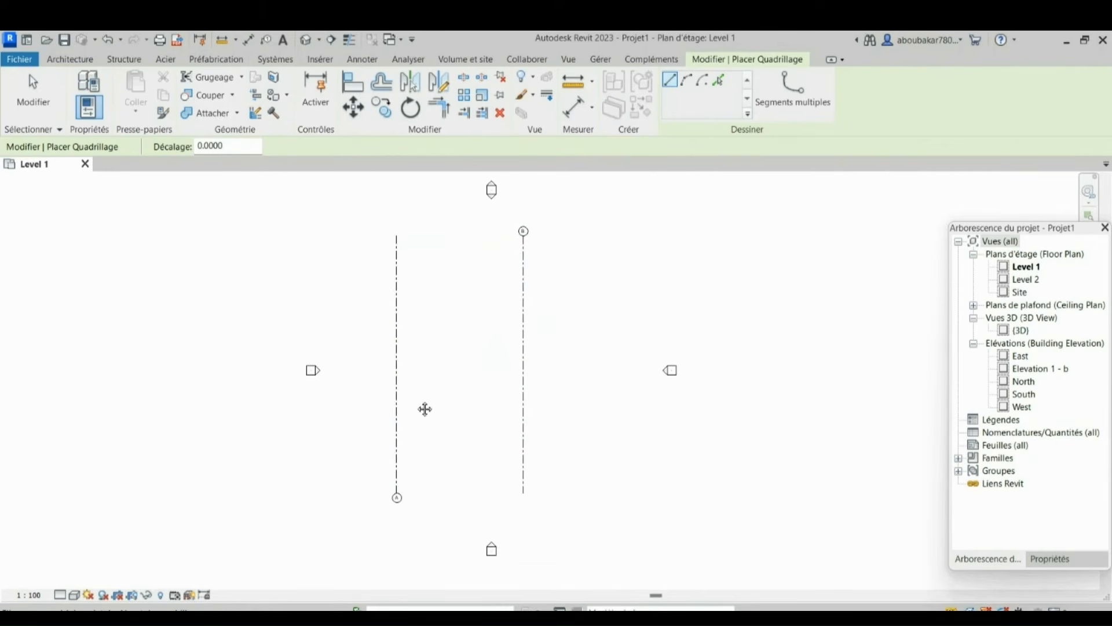
pyautogui.moveTo(425, 407); pyautogui.dragTo(450, 357, button='middle')
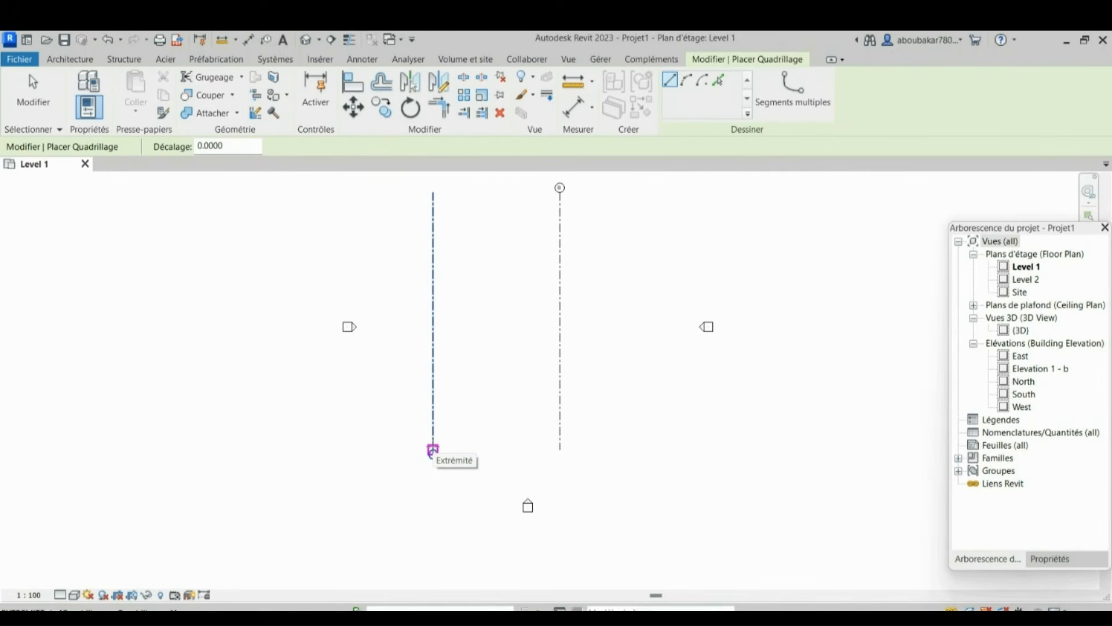
pyautogui.click(433, 450)
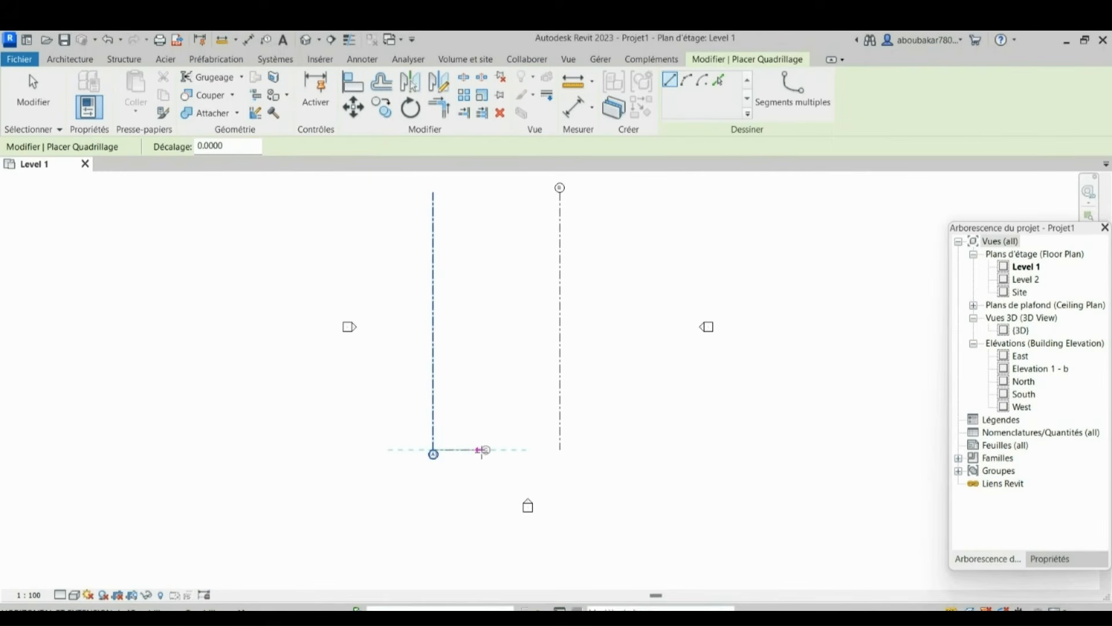
pyautogui.press('u')
pyautogui.press('n')
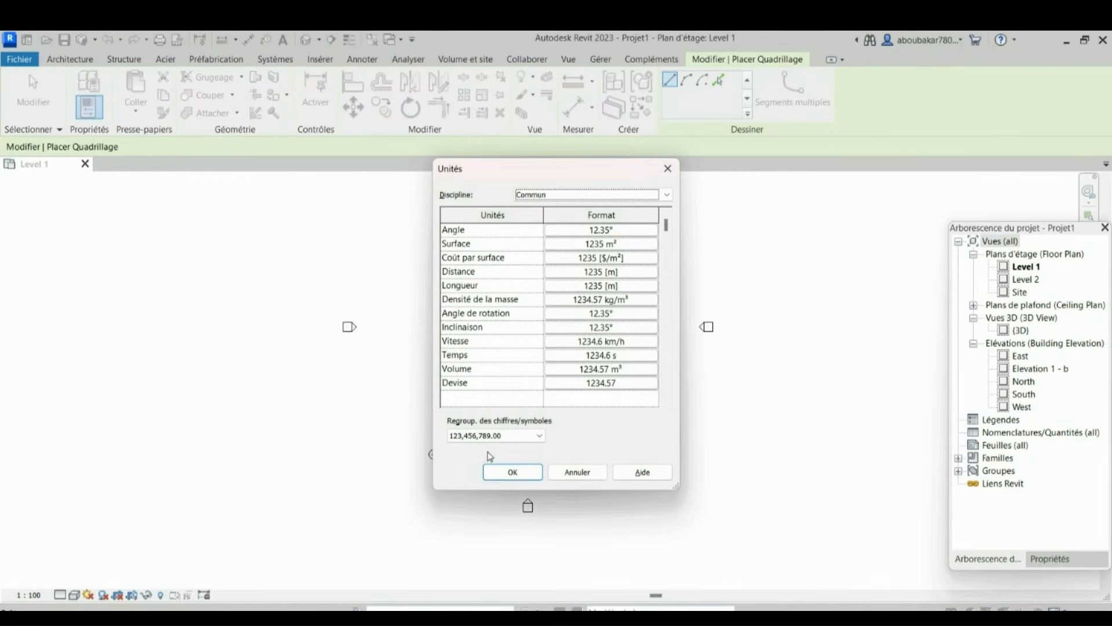
pyautogui.click(667, 168)
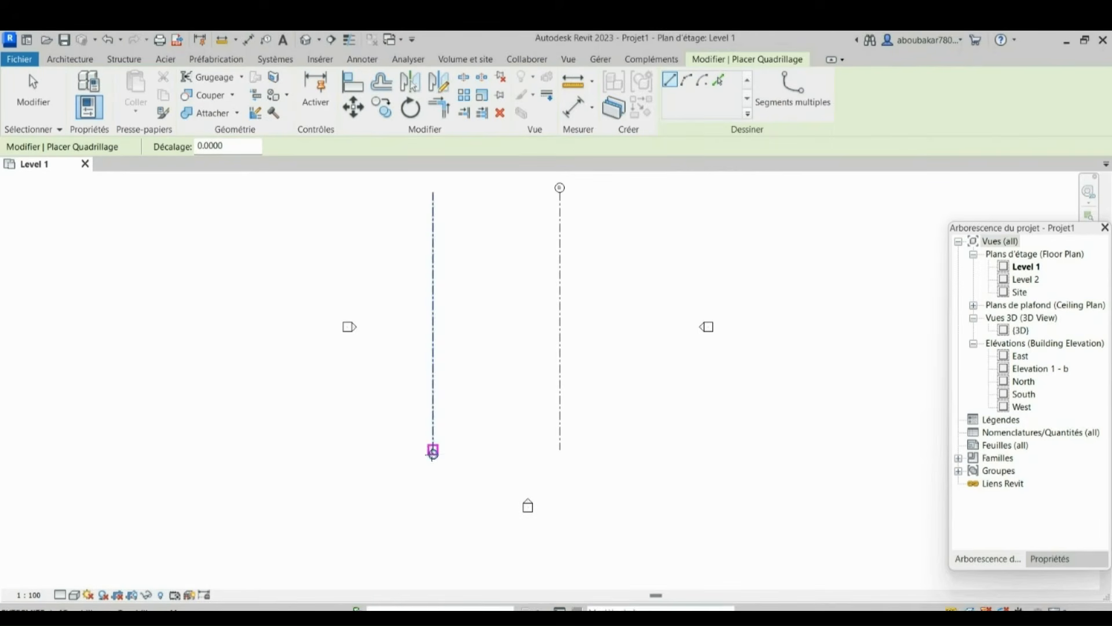
# - Draw a vertical grid line 6 m east of grid A, aligned with the ends of the existing grid lines
pyautogui.click(474, 450)
pyautogui.click(475, 192)
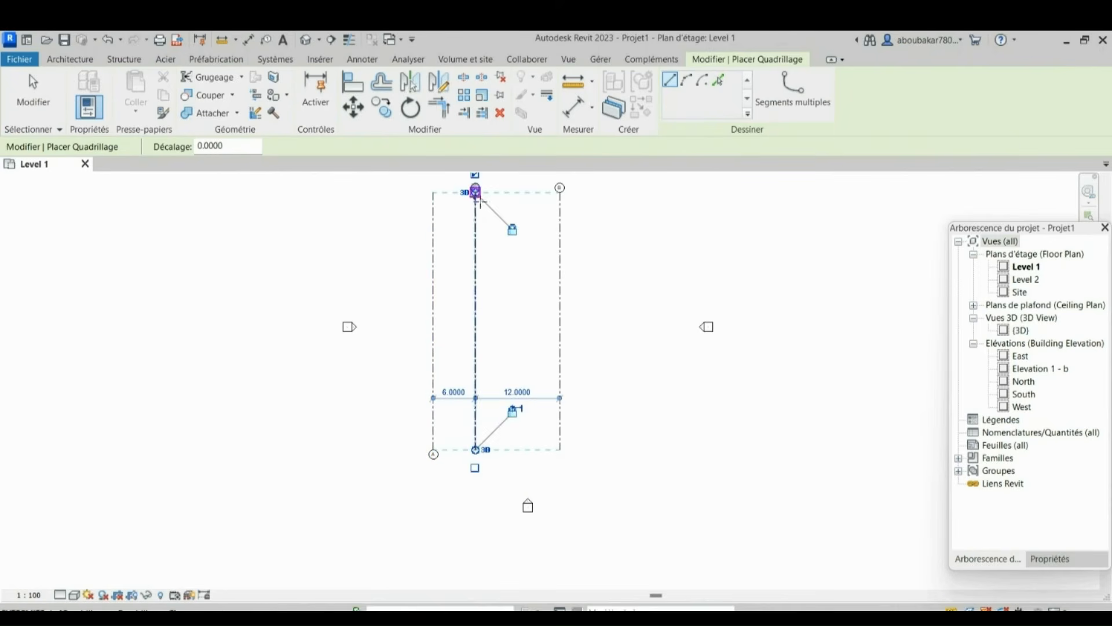
pyautogui.moveTo(561, 404); pyautogui.dragTo(562, 431, button='middle')
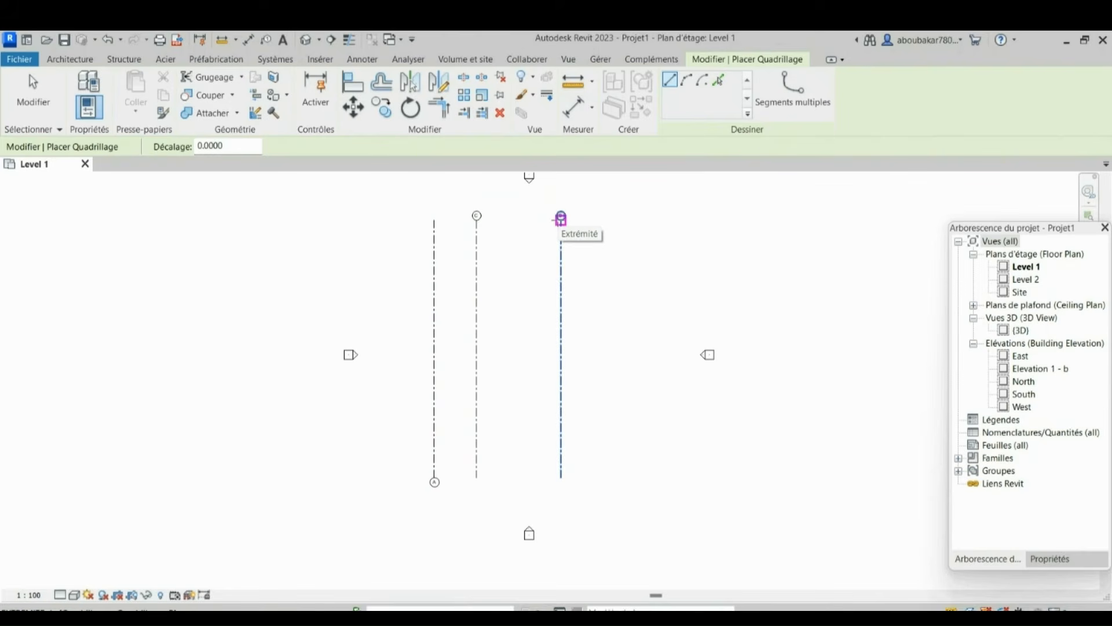
# - Draw a vertical grid line midway between grids C and B, from the northern to the southern ends, and leave the grid command
pyautogui.click(561, 218)
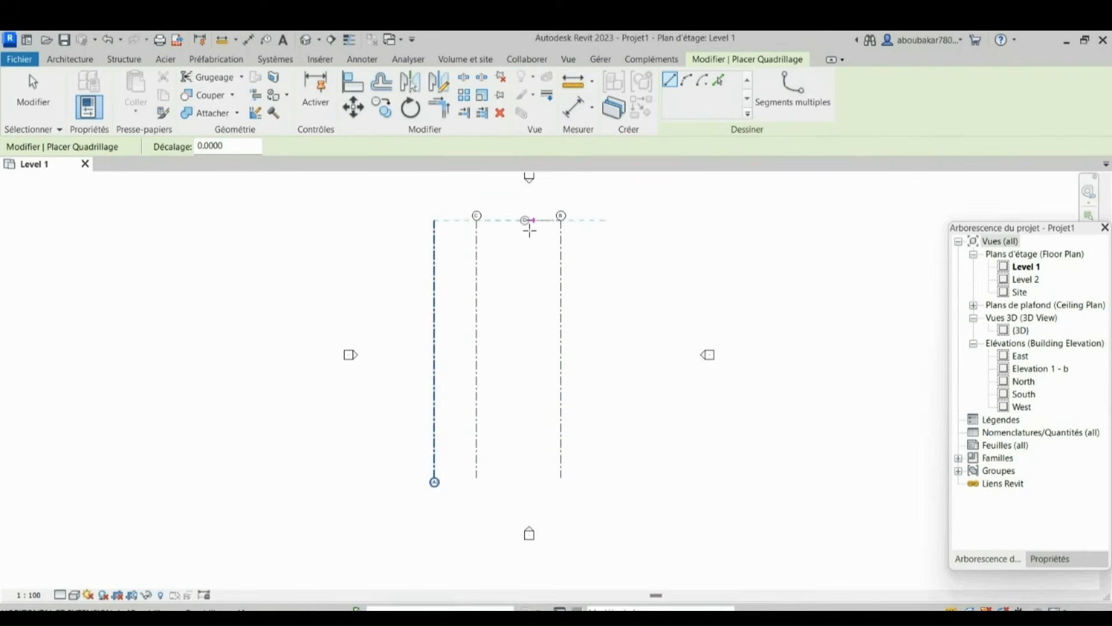
pyautogui.press('Escape')
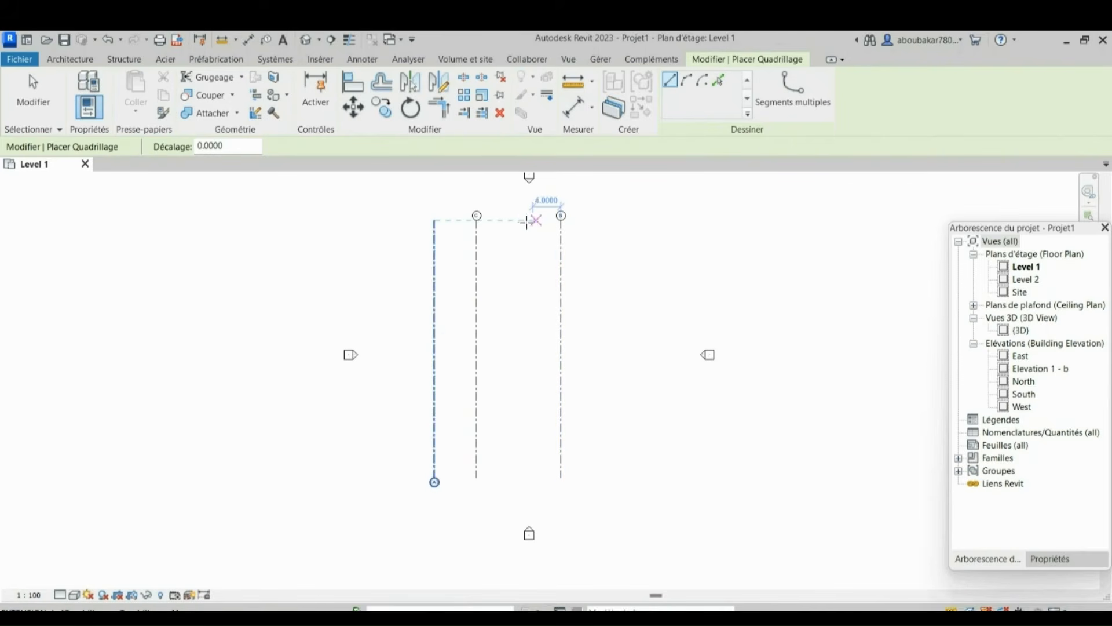
pyautogui.click(519, 220)
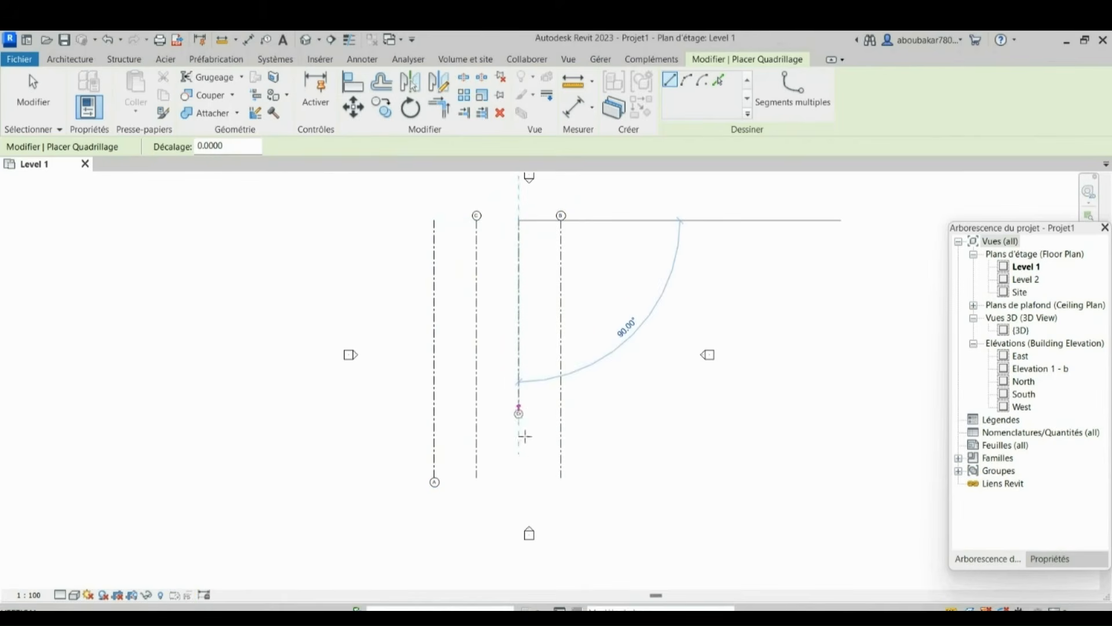
pyautogui.click(519, 474)
pyautogui.scroll(2, 441, 484)
pyautogui.press('Escape')
pyautogui.press('Escape')
# - Rename grid C, the second line from the west, with the temporary label y
pyautogui.scroll(2, 451, 499)
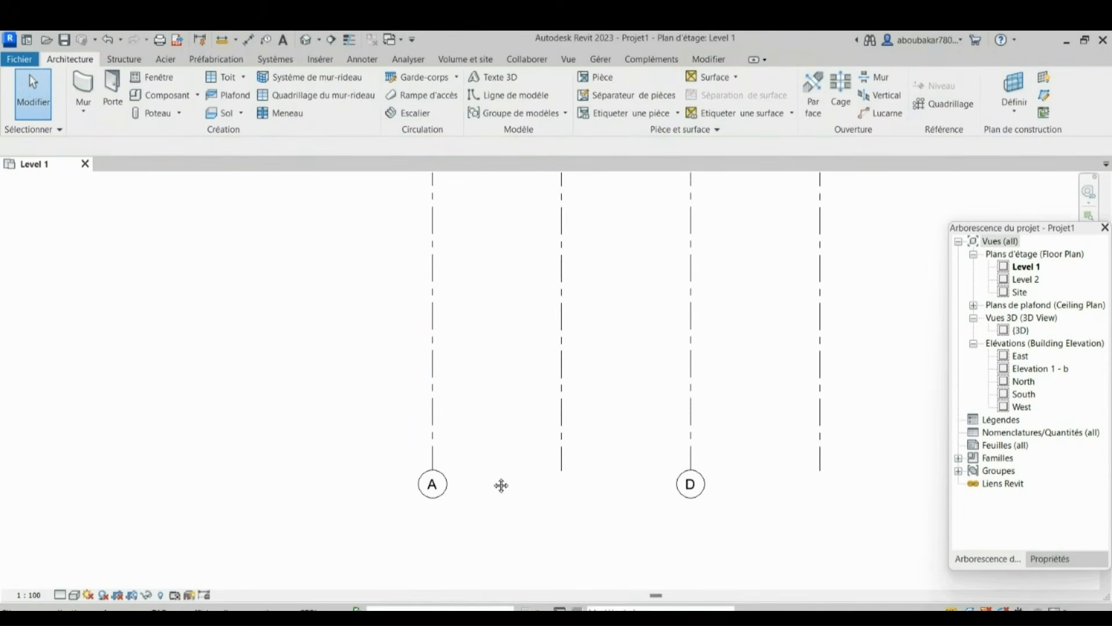
pyautogui.keyDown('ctrl'); pyautogui.scroll(10, 510, 486); pyautogui.keyUp('ctrl')
pyautogui.keyDown('ctrl'); pyautogui.scroll(5, 496, 463); pyautogui.keyUp('ctrl')
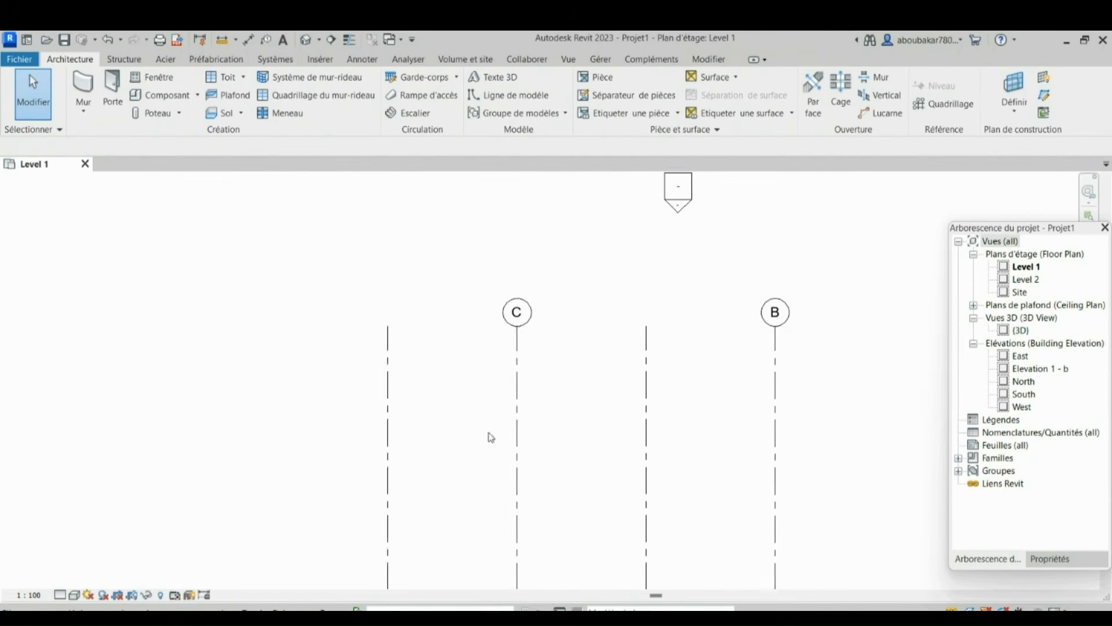
pyautogui.click(514, 296)
pyautogui.click(514, 294)
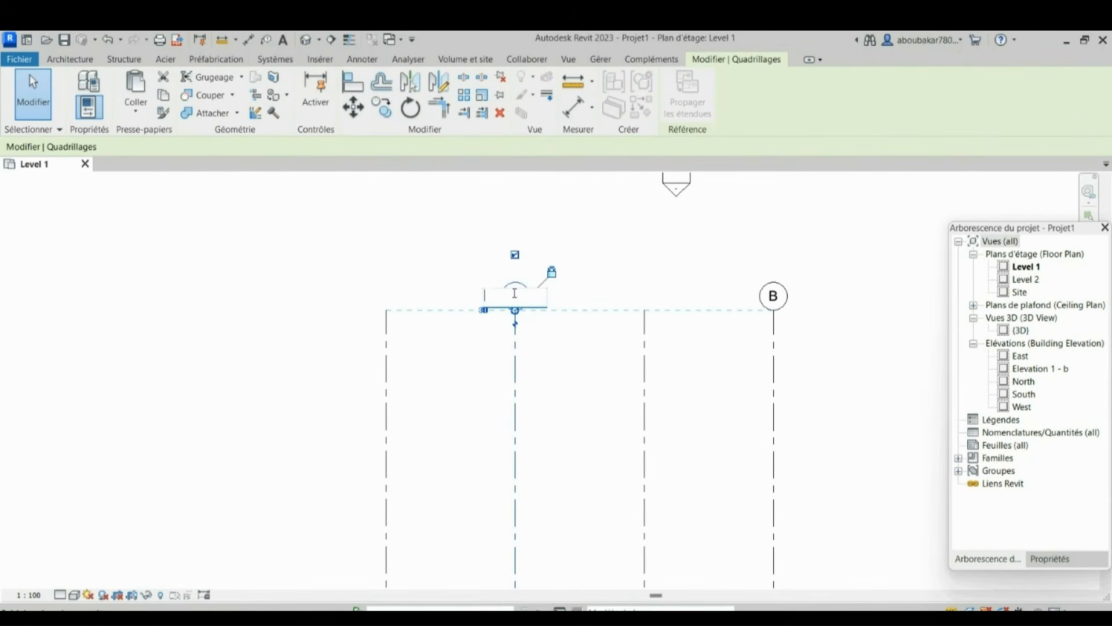
pyautogui.write('y')
pyautogui.press('Return')
pyautogui.click(581, 374)
pyautogui.scroll(-1, 582, 398)
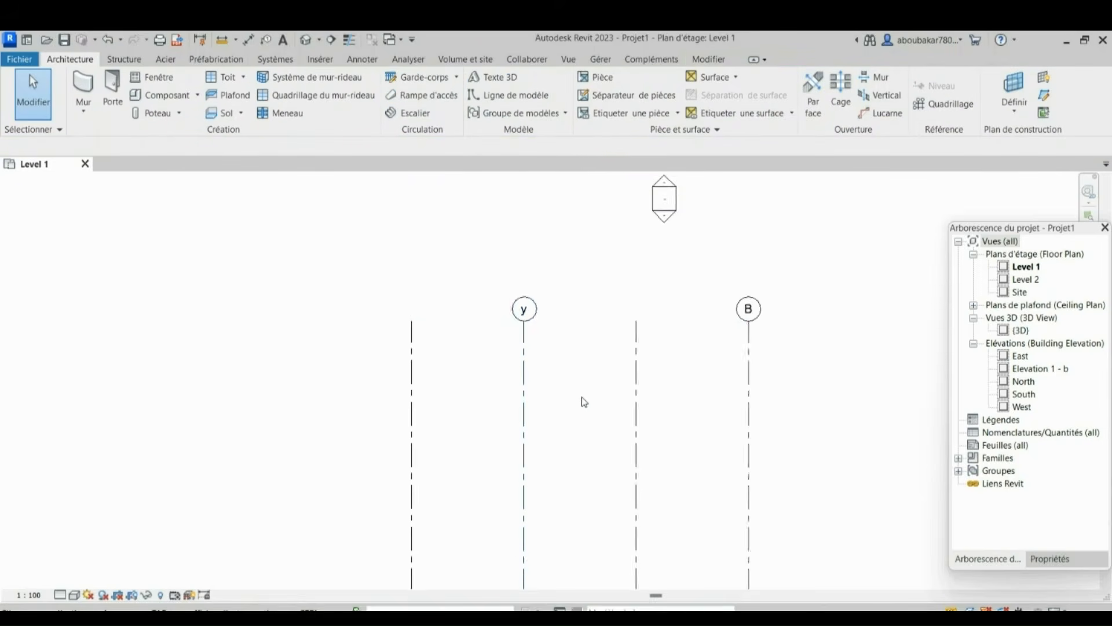
# - Rename grid D, the third line from the west, as C
pyautogui.moveTo(595, 423); pyautogui.dragTo(549, 260, button='middle')
pyautogui.scroll(-3, 548, 268)
pyautogui.moveTo(555, 487); pyautogui.dragTo(553, 458, button='middle')
pyautogui.scroll(2, 553, 457)
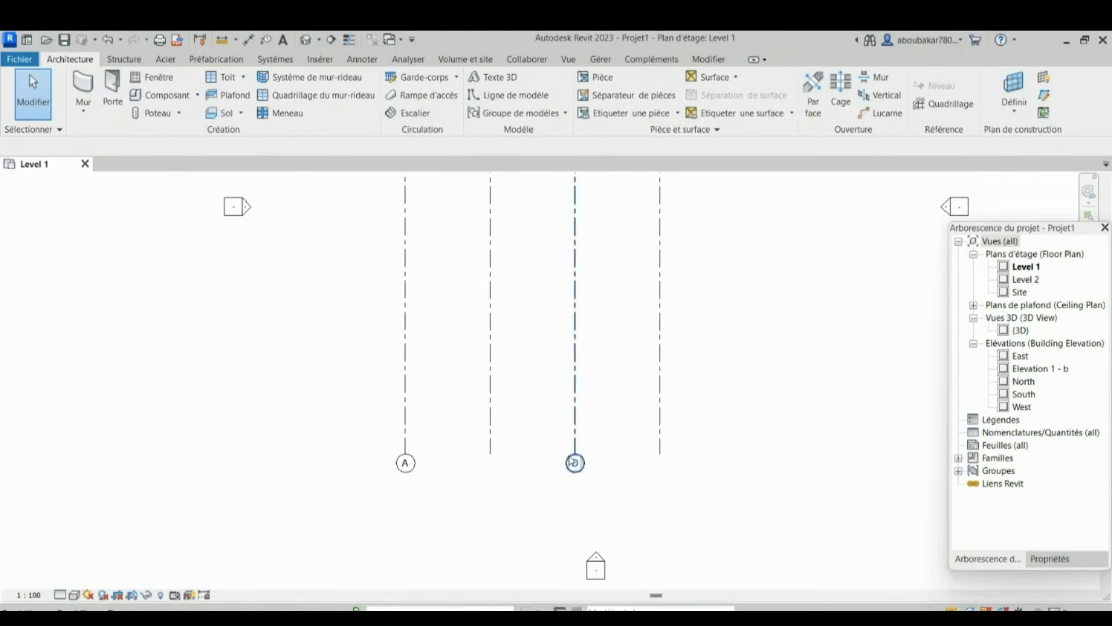
pyautogui.scroll(3, 574, 462)
pyautogui.doubleClick(590, 475)
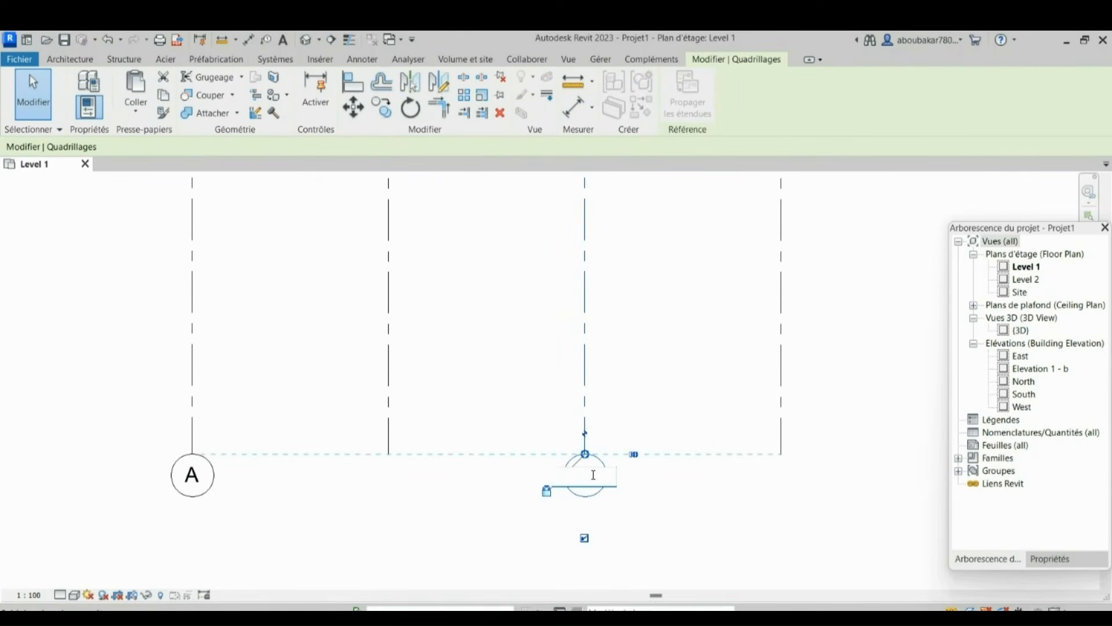
pyautogui.write('c')
pyautogui.press('Return')
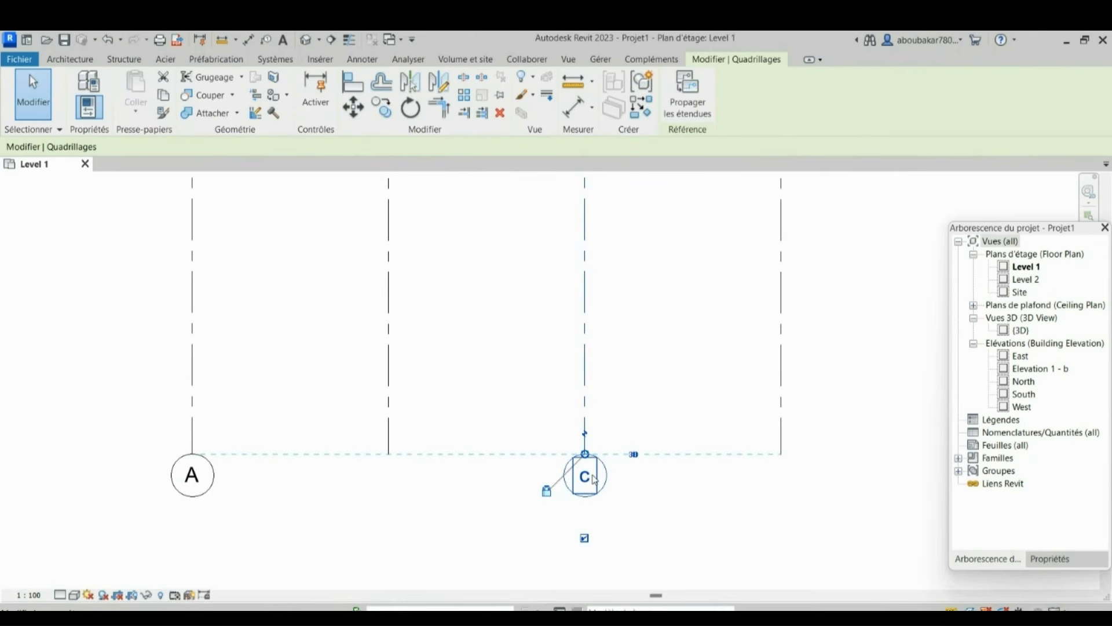
pyautogui.click(676, 377)
# - Rename grid B, the easternmost line, as D
pyautogui.scroll(-3, 663, 373)
pyautogui.scroll(-3, 666, 325)
pyautogui.moveTo(668, 315); pyautogui.dragTo(643, 462, button='middle')
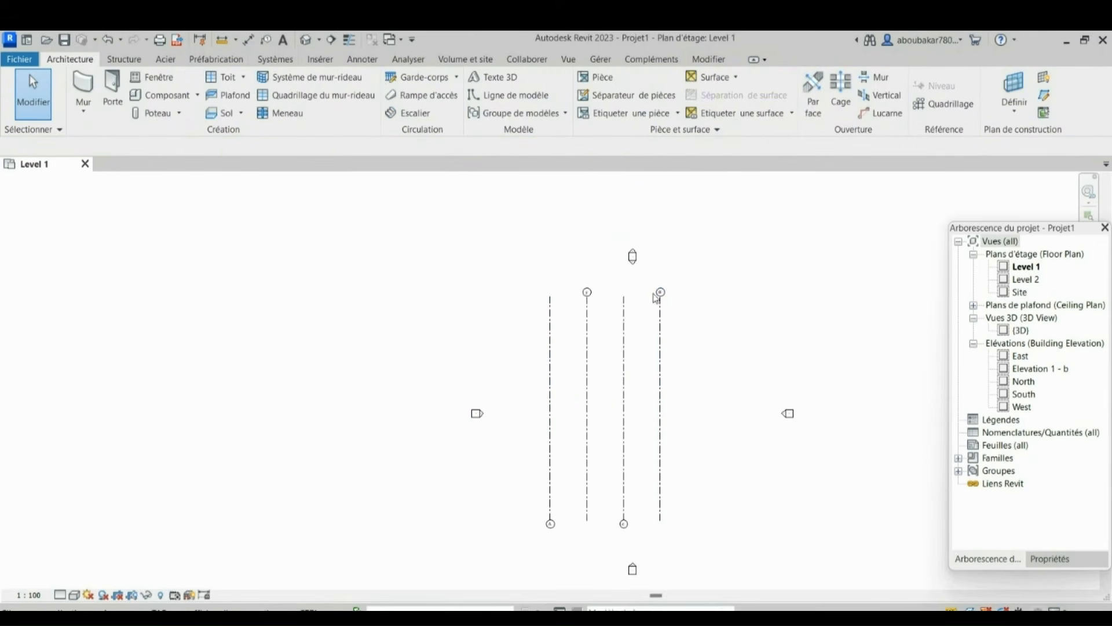
pyautogui.scroll(3, 658, 301)
pyautogui.scroll(3, 659, 305)
pyautogui.doubleClick(666, 273)
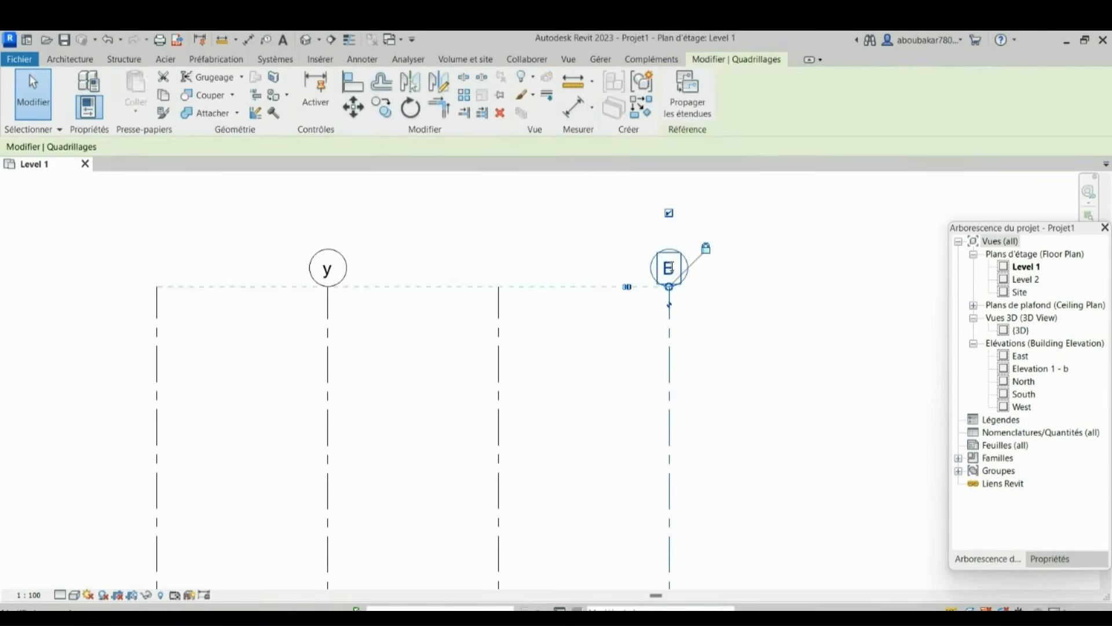
pyautogui.press('BackSpace')
pyautogui.write('d')
pyautogui.press('Return')
pyautogui.click(669, 267)
pyautogui.write('D')
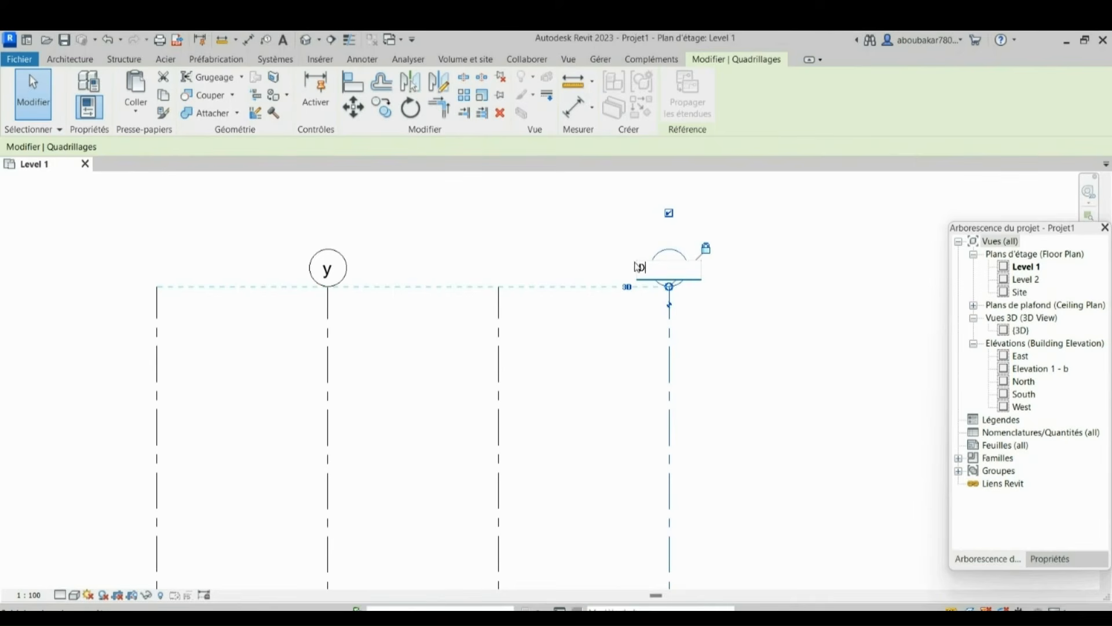
pyautogui.press('Return')
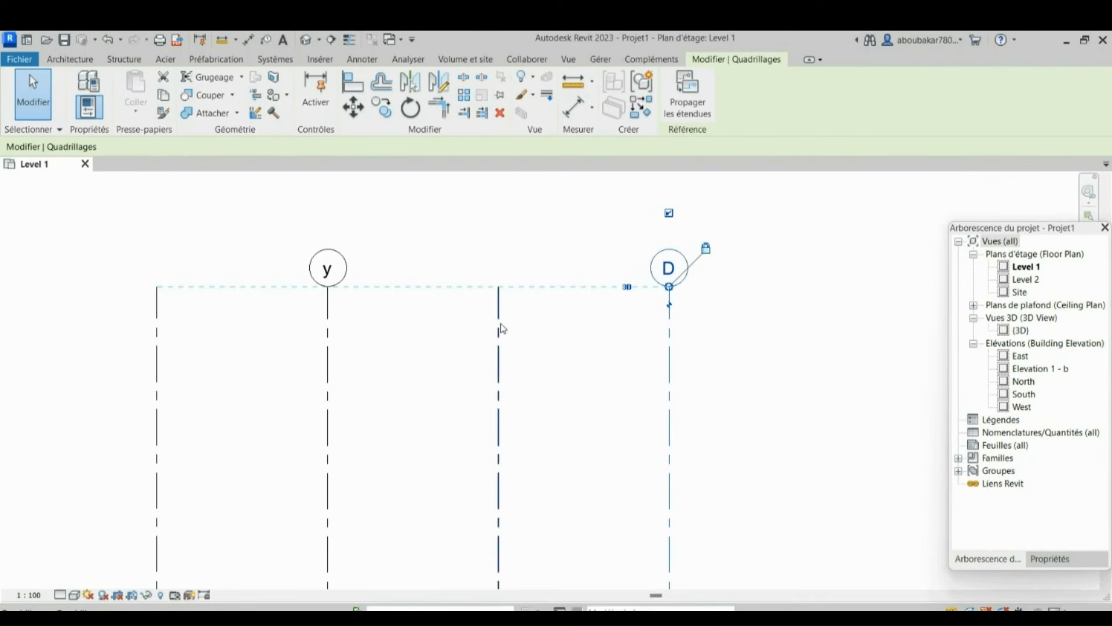
# - Rename grid y, the second line from the west, as B
pyautogui.click(327, 269)
pyautogui.click(331, 269)
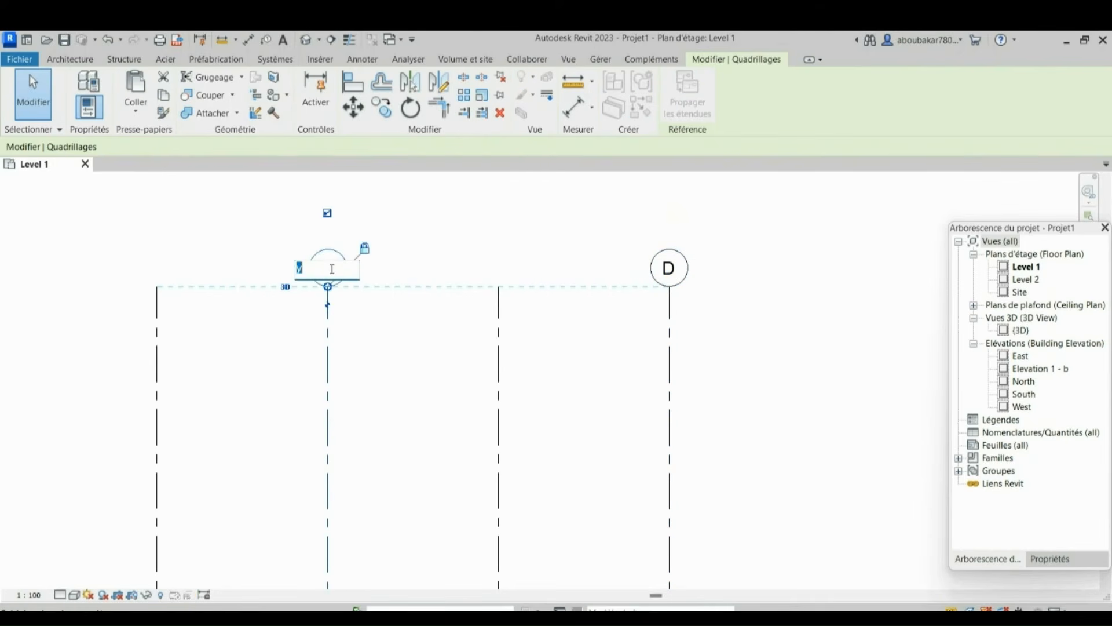
pyautogui.write('B')
pyautogui.press('Return')
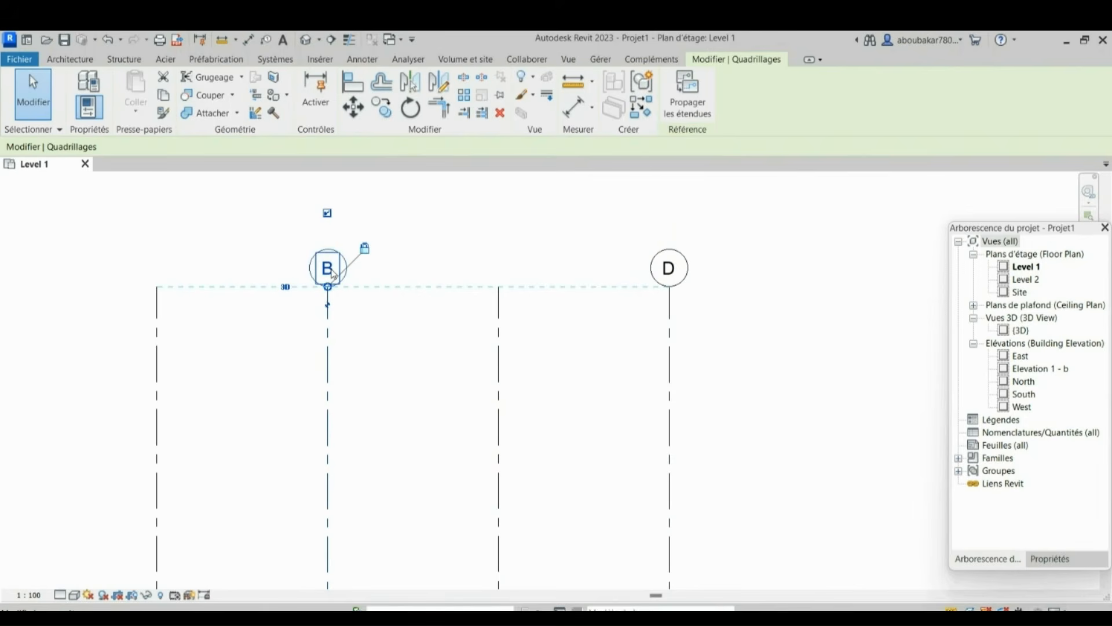
# - Show grid C's bubble at its northern end and hide the one at its southern end
pyautogui.click(499, 387)
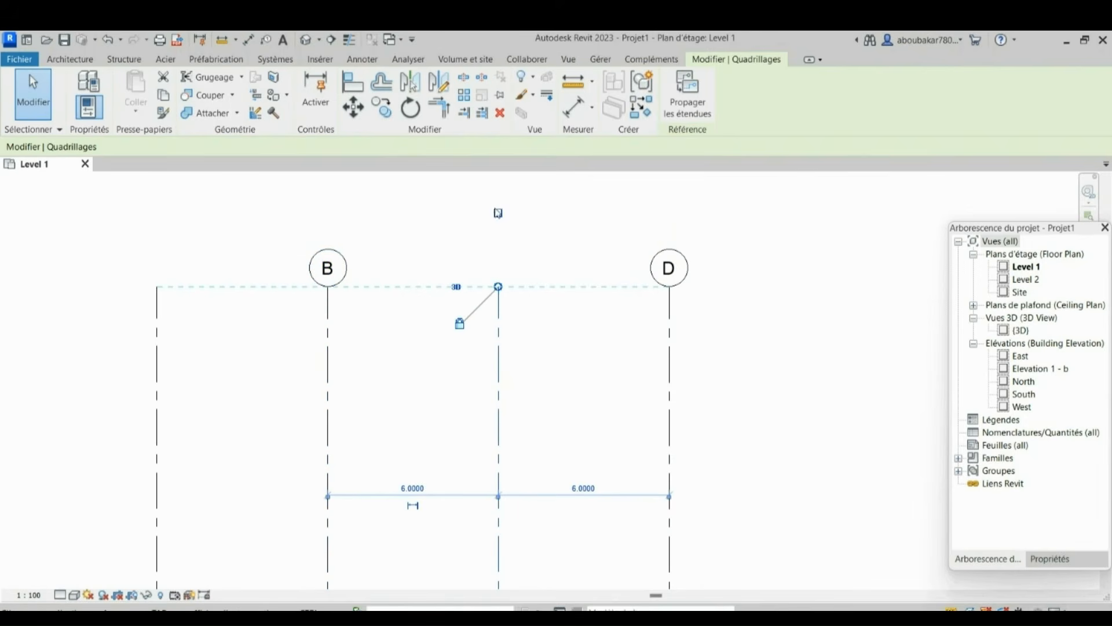
pyautogui.click(499, 214)
pyautogui.scroll(-5, 410, 363)
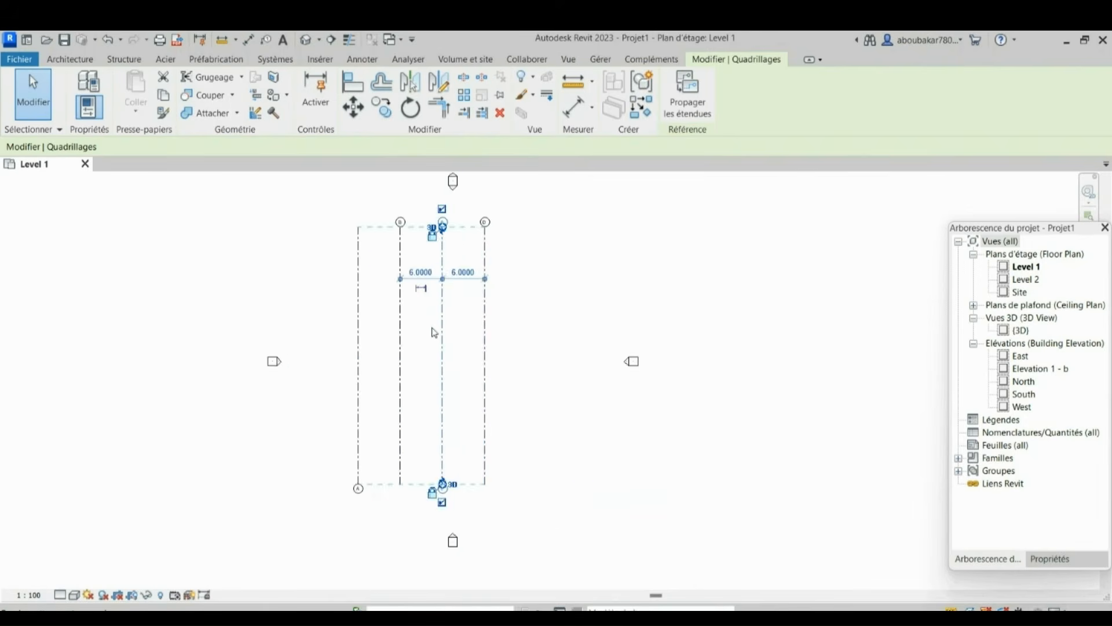
pyautogui.scroll(5, 452, 477)
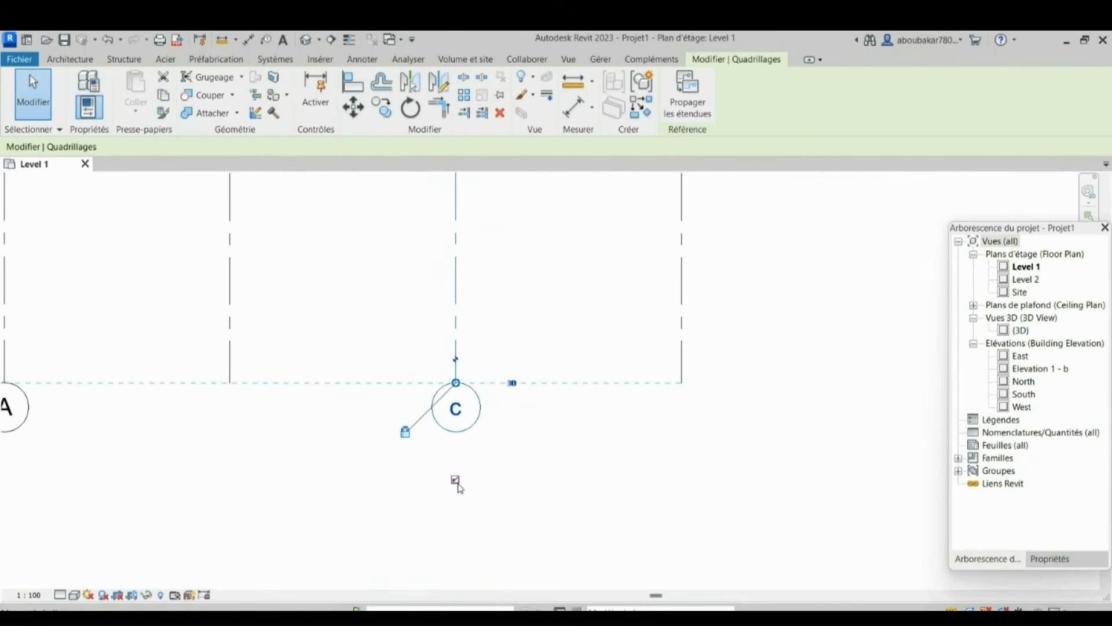
pyautogui.click(455, 480)
pyautogui.scroll(-5, 457, 481)
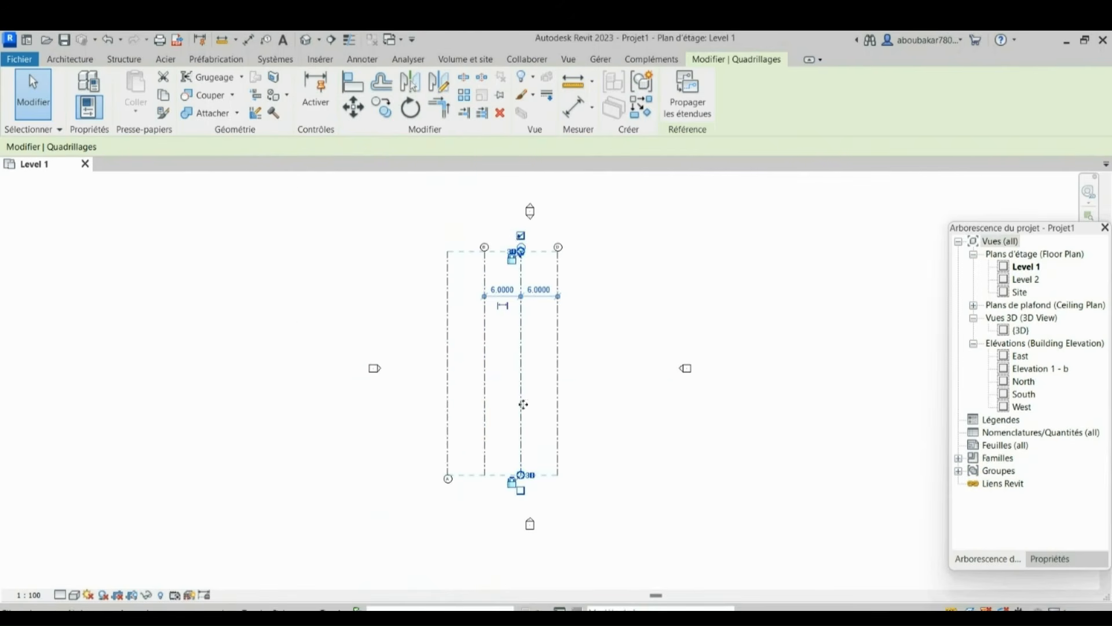
pyautogui.scroll(3, 513, 235)
pyautogui.press('Escape')
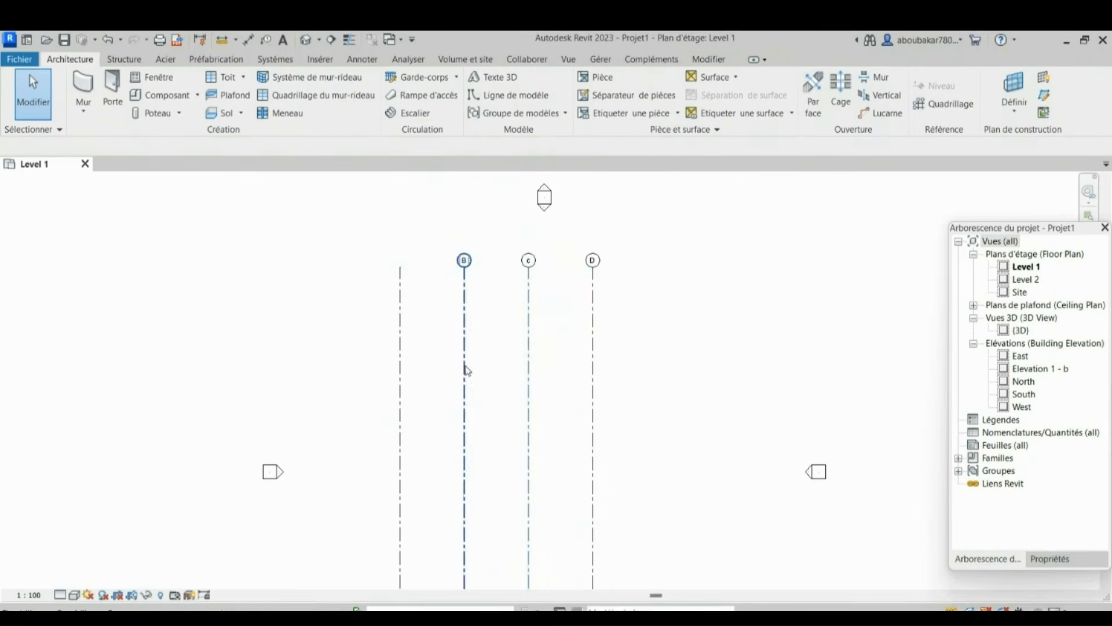
# - Show grid A's bubble at its northern end and hide the one at its southern end
pyautogui.moveTo(469, 436); pyautogui.dragTo(537, 282, button='middle')
pyautogui.click(466, 452)
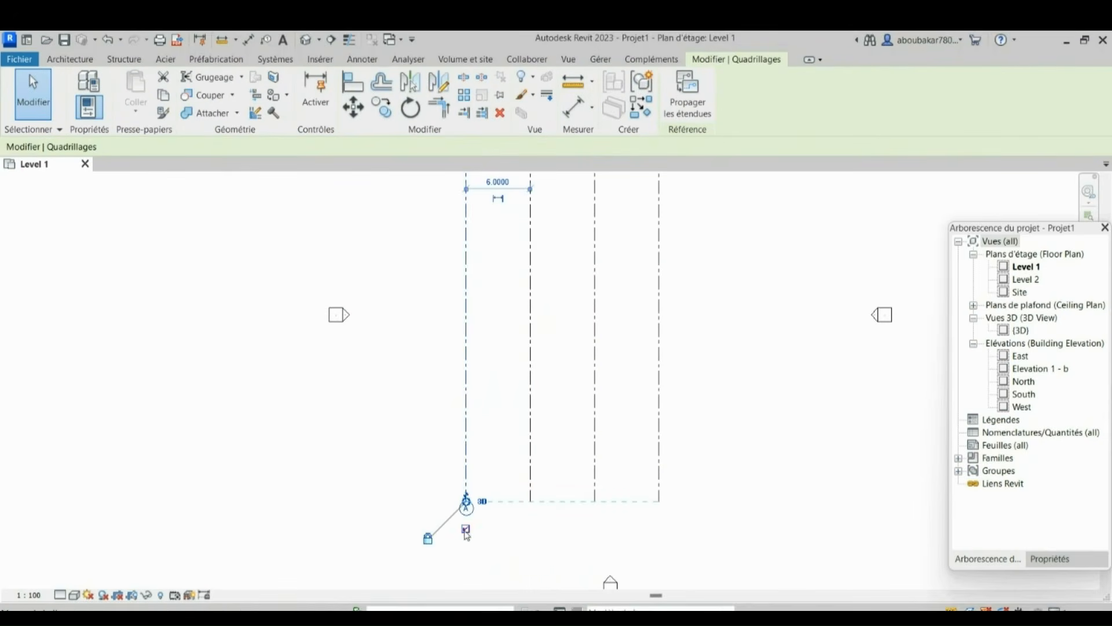
pyautogui.moveTo(457, 366); pyautogui.dragTo(464, 536, button='middle')
pyautogui.moveTo(456, 330); pyautogui.dragTo(462, 390, button='middle')
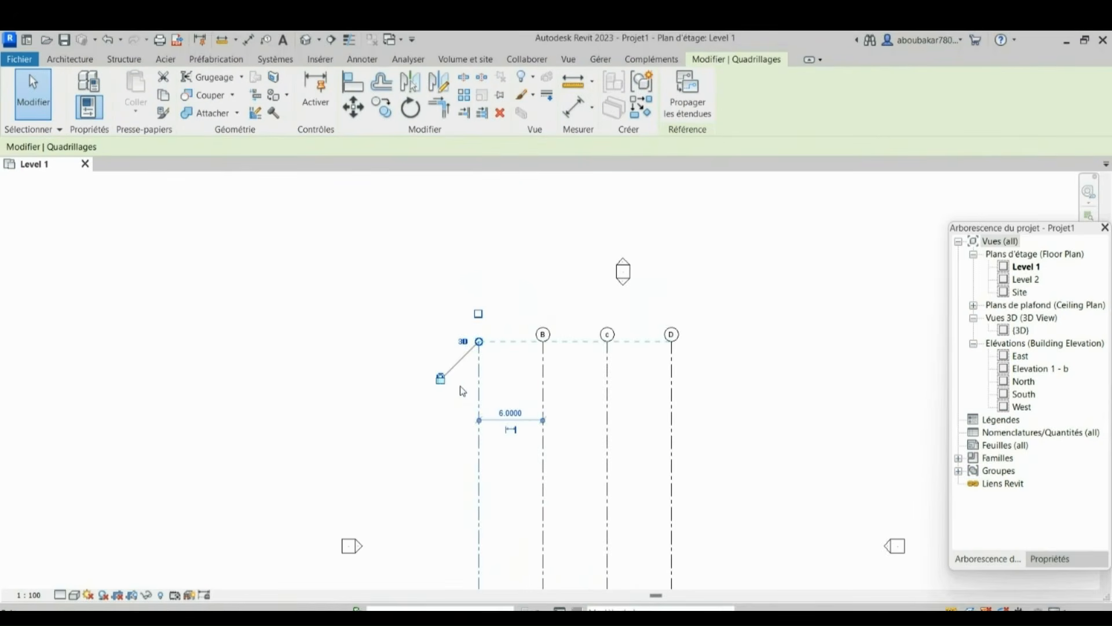
pyautogui.click(479, 314)
pyautogui.click(515, 374)
pyautogui.scroll(-3, 461, 328)
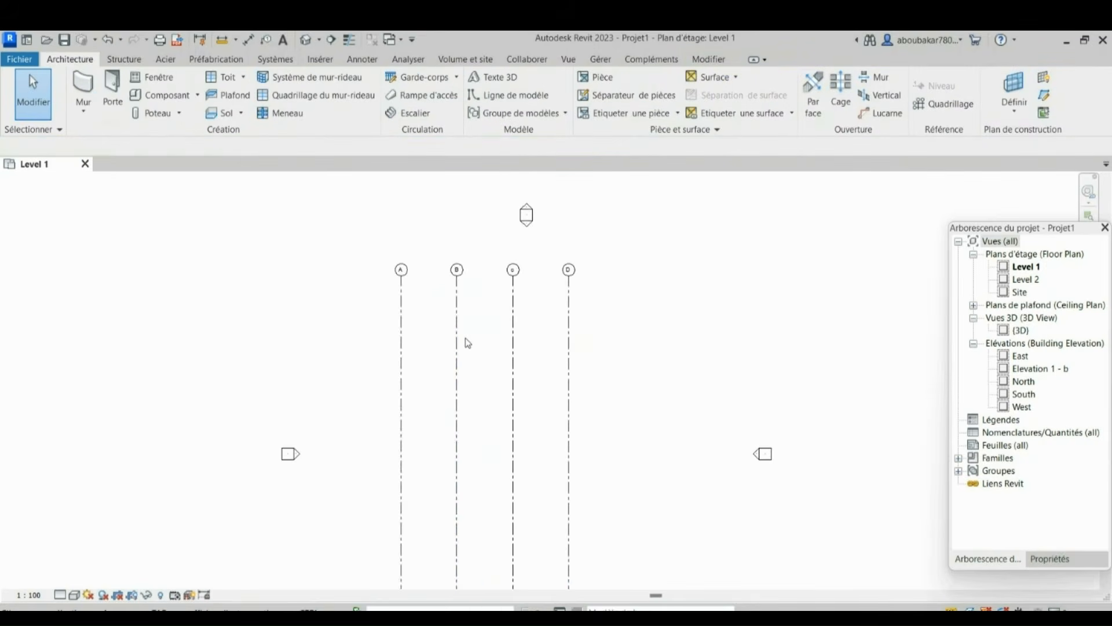
pyautogui.click(460, 382)
pyautogui.moveTo(461, 383); pyautogui.dragTo(443, 354, button='middle')
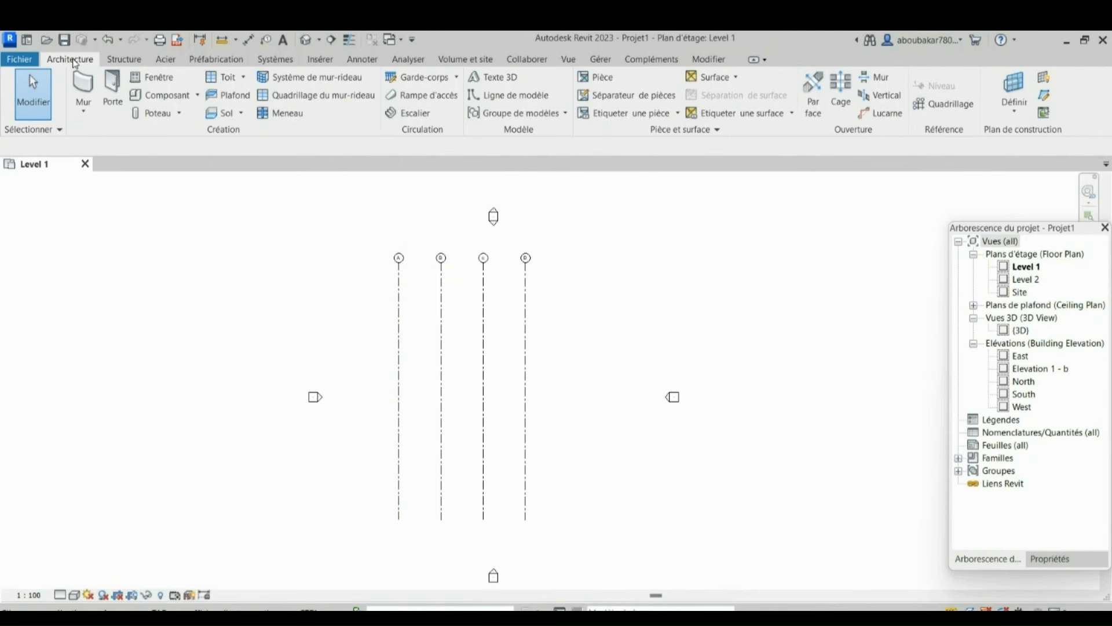
# - Draw a horizontal grid line from west to east across grids A to D, near their northern ends
pyautogui.click(943, 104)
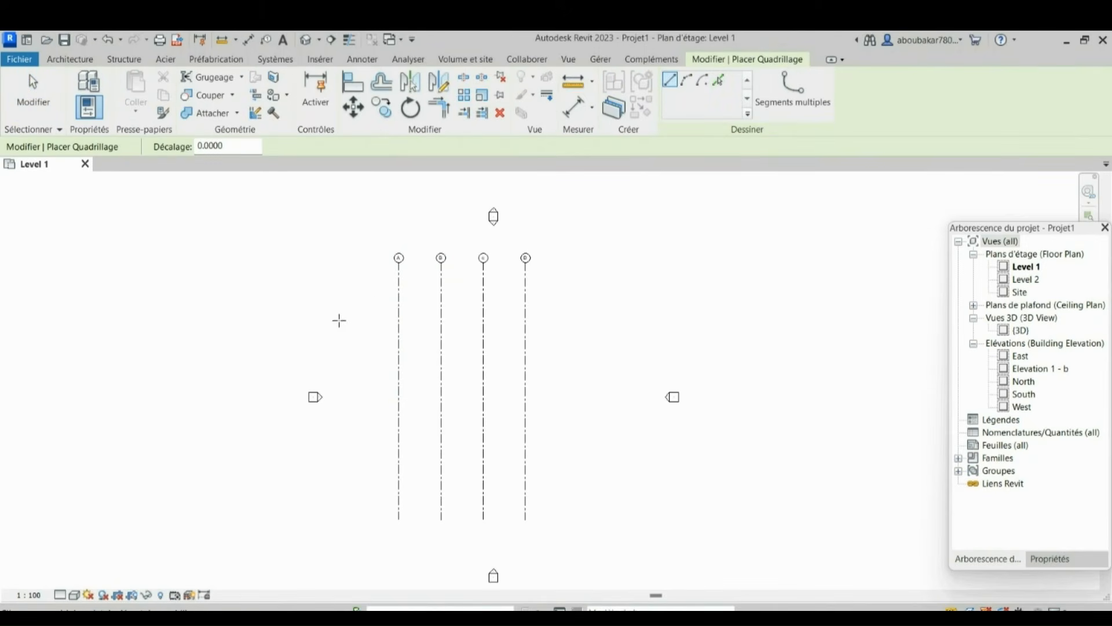
pyautogui.click(368, 307)
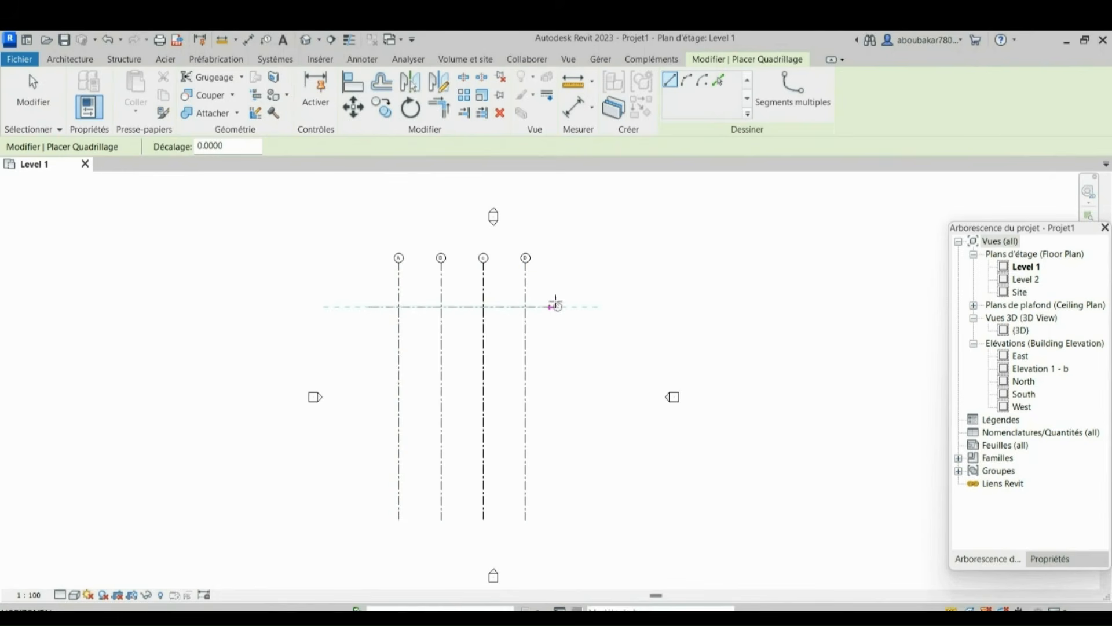
pyautogui.click(564, 307)
pyautogui.scroll(2, 539, 360)
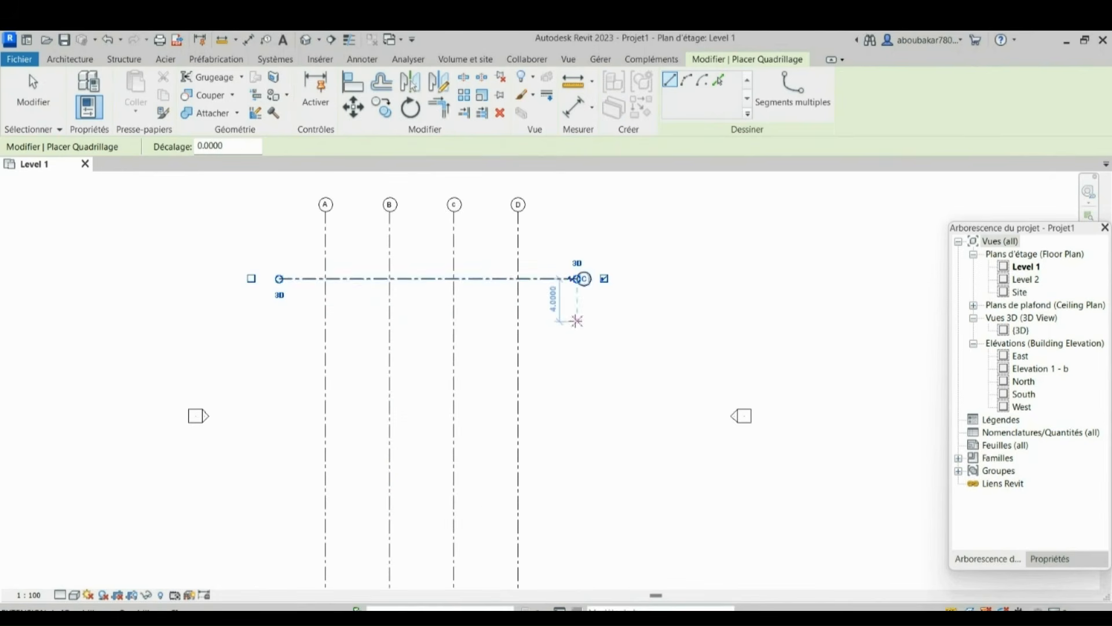
pyautogui.scroll(1, 574, 304)
pyautogui.scroll(1, 581, 300)
pyautogui.press('Escape')
pyautogui.press('Escape')
# - Rename the new horizontal grid line as 1
pyautogui.doubleClick(592, 245)
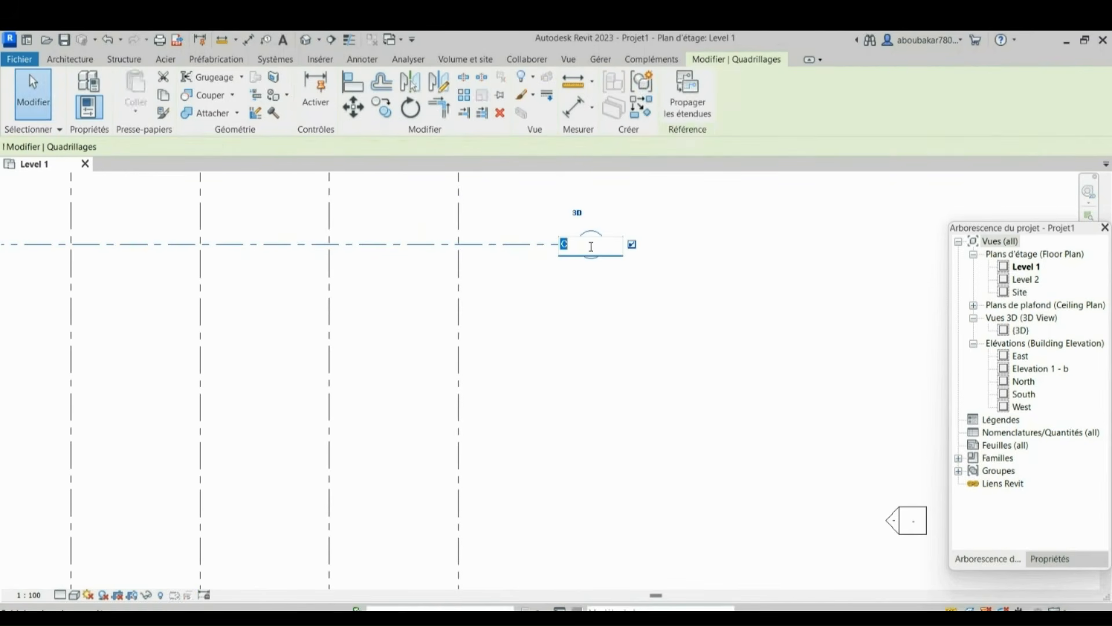
pyautogui.write('1')
pyautogui.press('Return')
pyautogui.press('Escape')
pyautogui.scroll(-3, 569, 299)
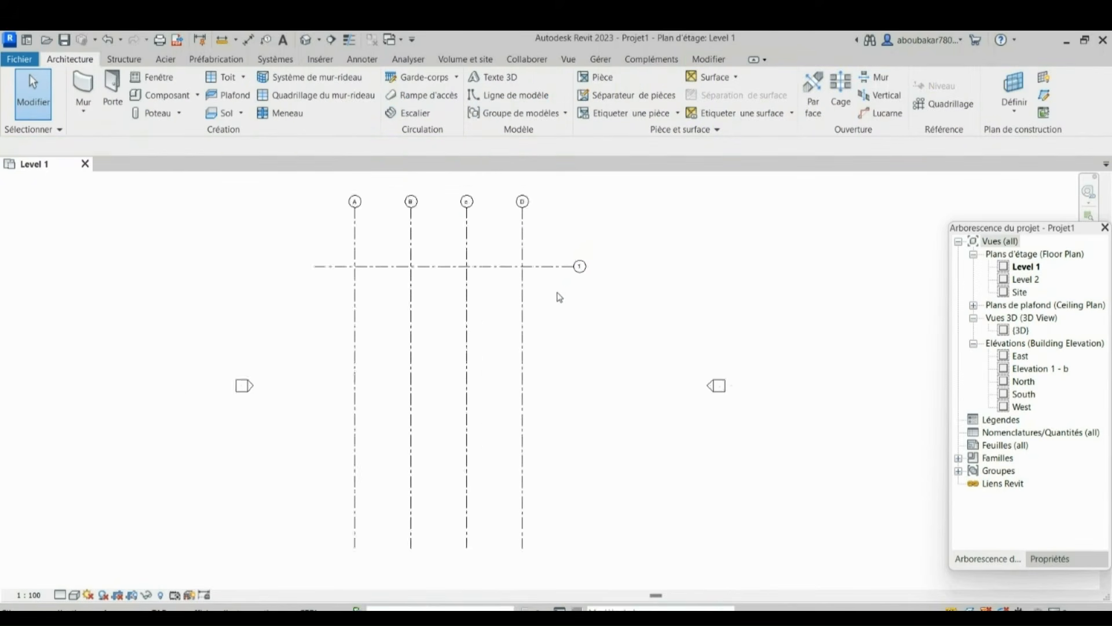
# - Draw a second horizontal grid line 15.2 m south of grid 1, with its ends aligned to grid 1
pyautogui.scroll(1, 559, 296)
pyautogui.click(938, 103)
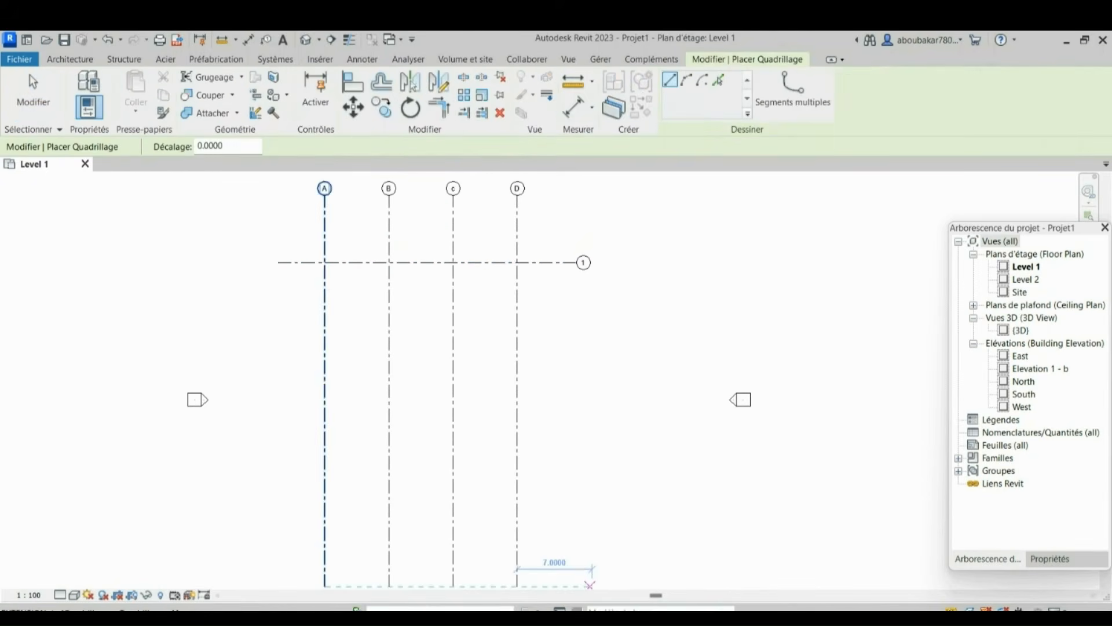
pyautogui.hotkey('alt', 'Tab')
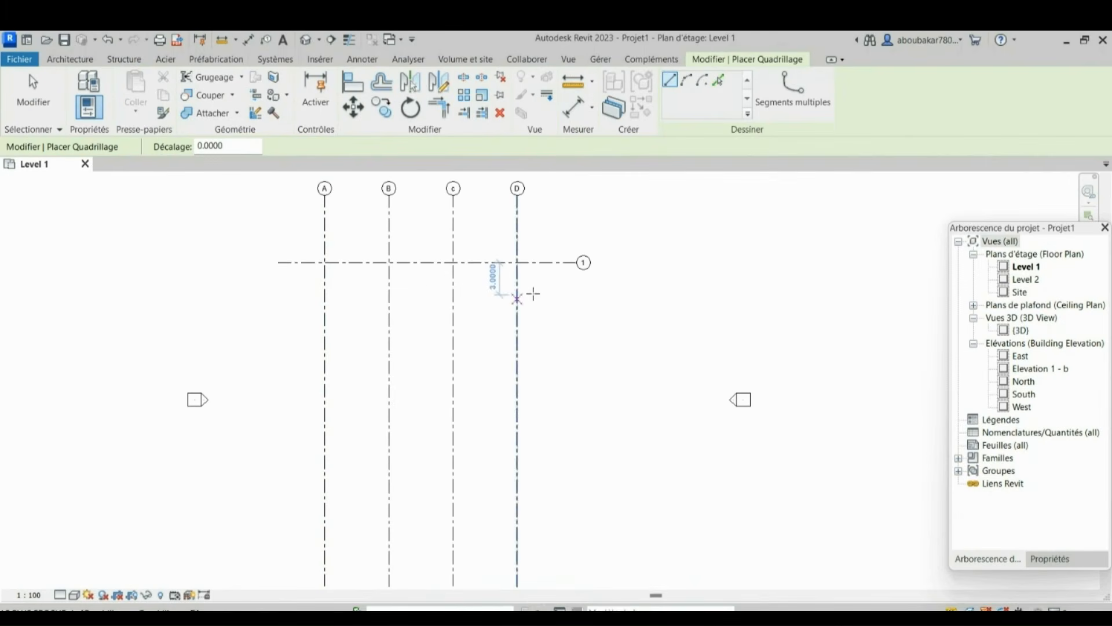
pyautogui.click(577, 268)
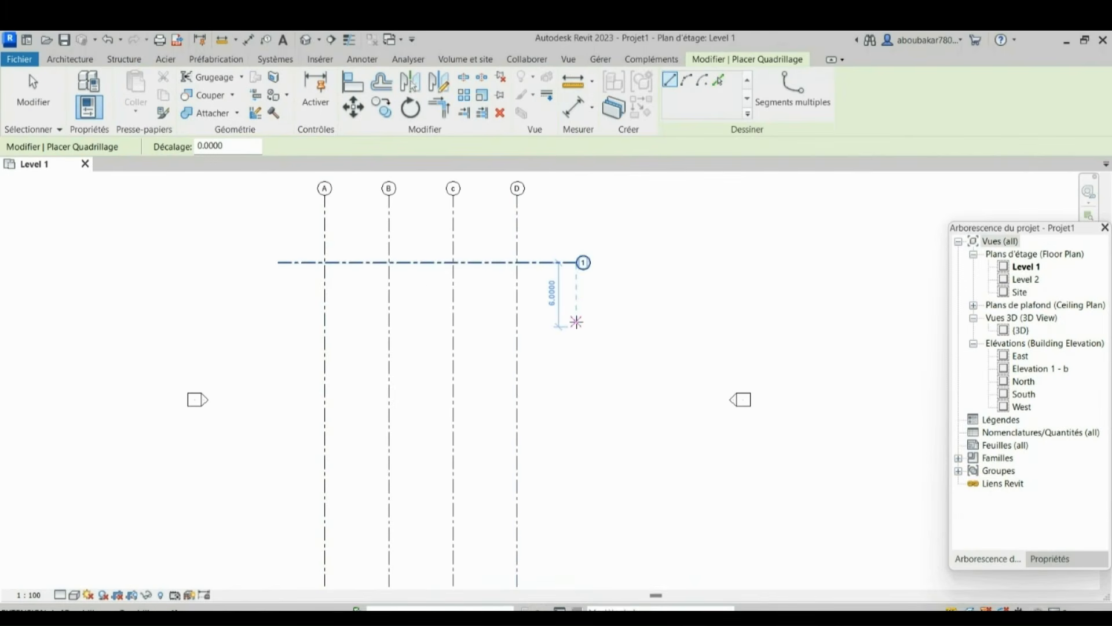
pyautogui.write('15.2')
pyautogui.press('Return')
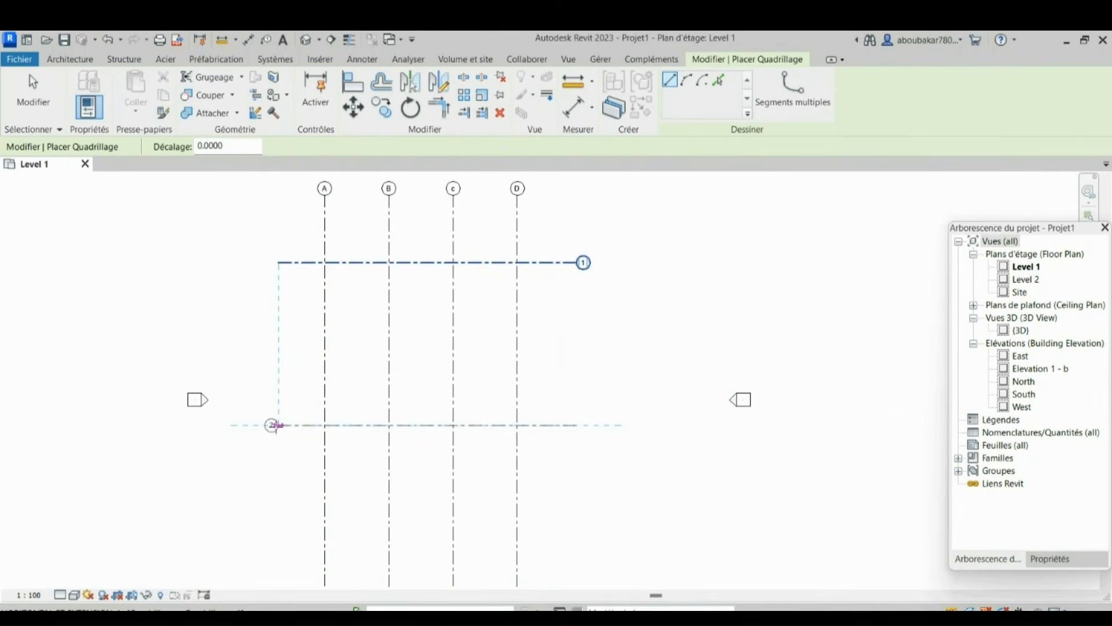
pyautogui.click(277, 424)
pyautogui.scroll(2, 267, 472)
pyautogui.scroll(-4, 273, 472)
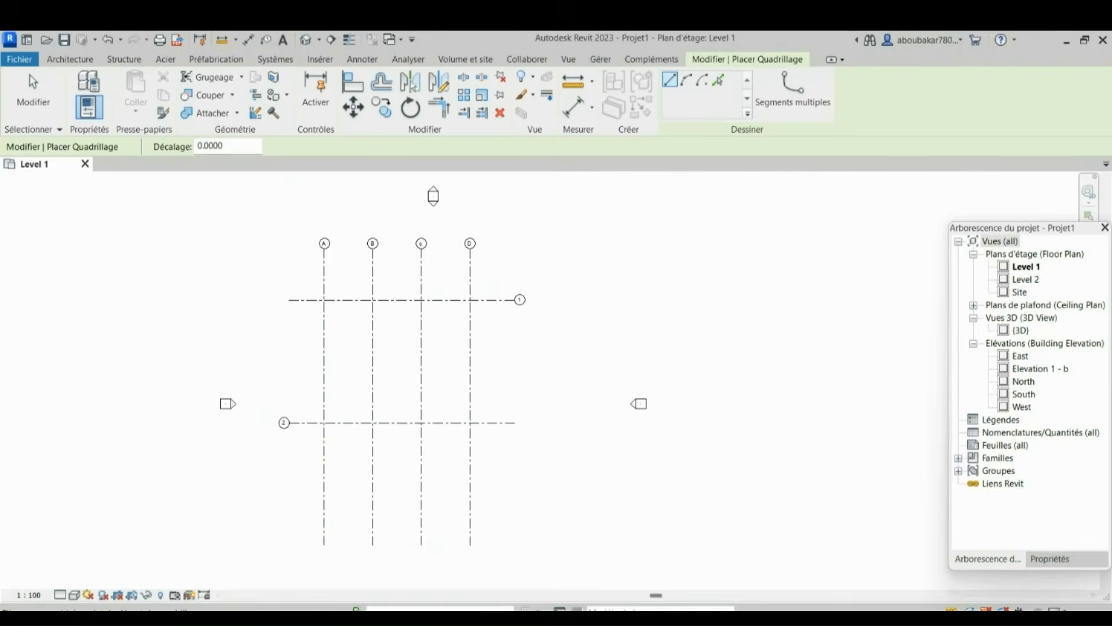
# - Check the PDF plan and draw a horizontal grid line 0.6 m south of grid 2, matching its length
pyautogui.click(648, 529)
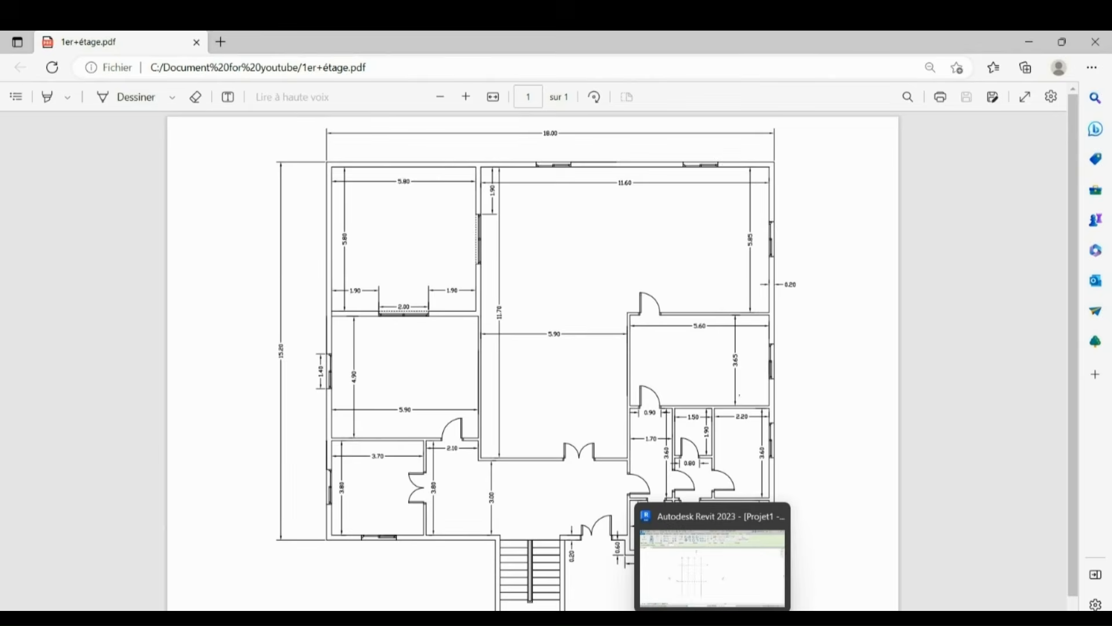
pyautogui.click(712, 619)
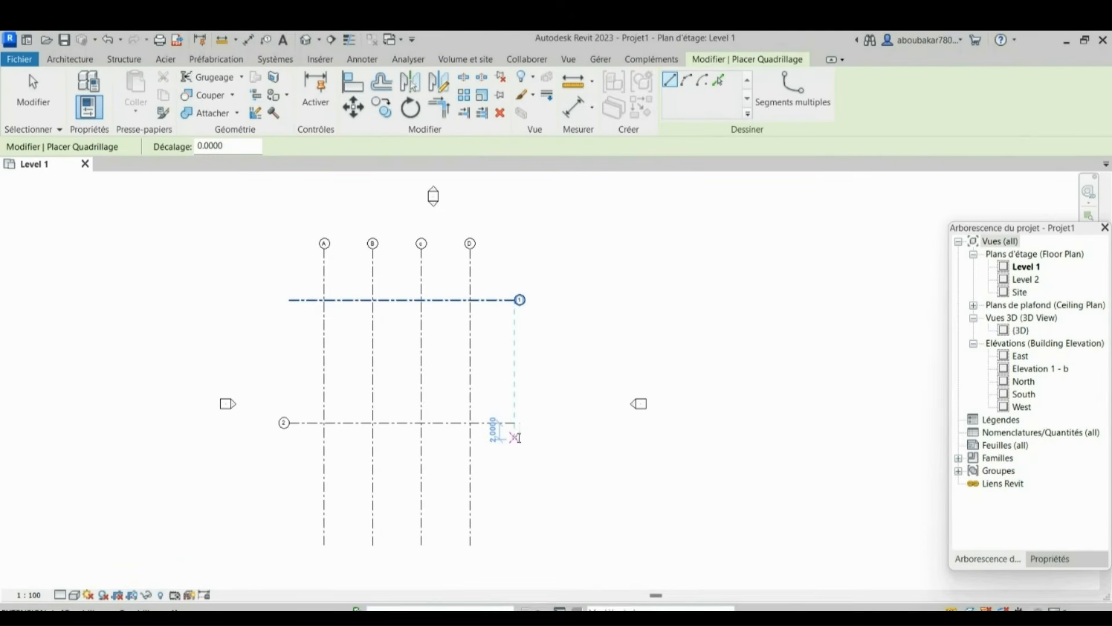
pyautogui.click(516, 438)
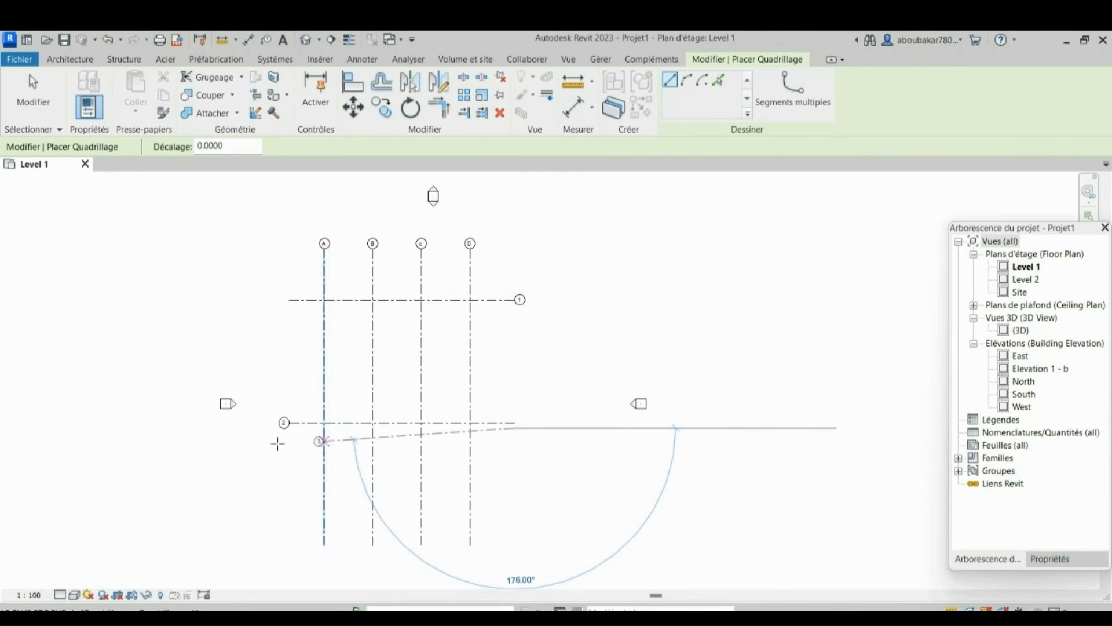
pyautogui.click(288, 427)
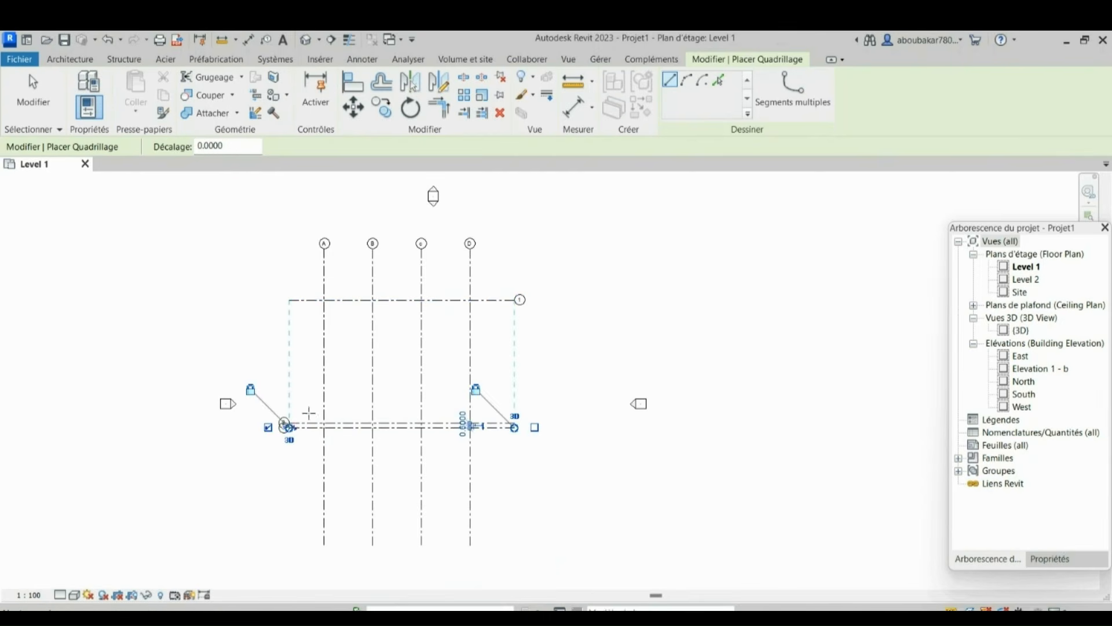
# - Draw a horizontal grid line 6 m south of grid 1, with its ends aligned to grid 1
pyautogui.moveTo(283, 300); pyautogui.dragTo(286, 350, button='middle')
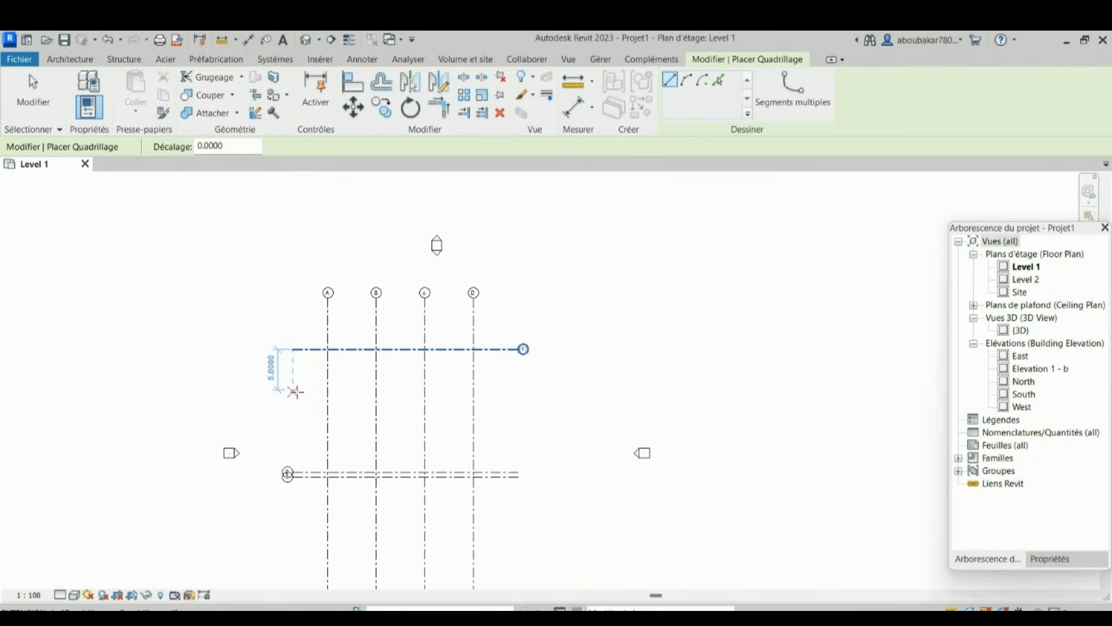
pyautogui.click(522, 398)
pyautogui.scroll(5, 525, 397)
pyautogui.press('Escape')
pyautogui.press('Escape')
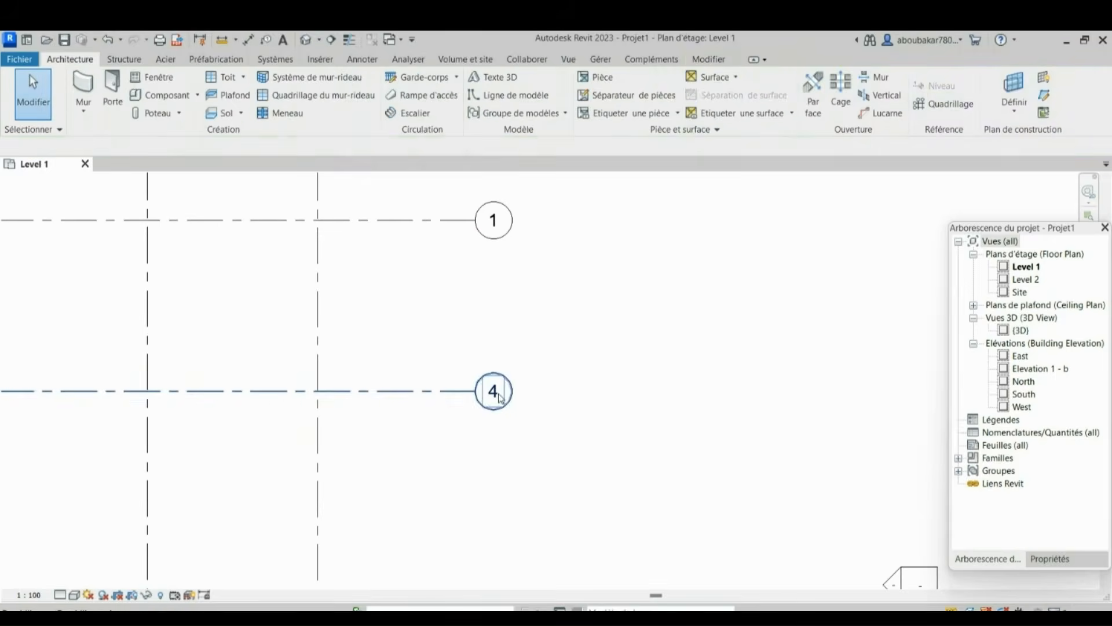
# - Rename grid 4, the second horizontal line from the north, as 5
pyautogui.doubleClick(498, 393)
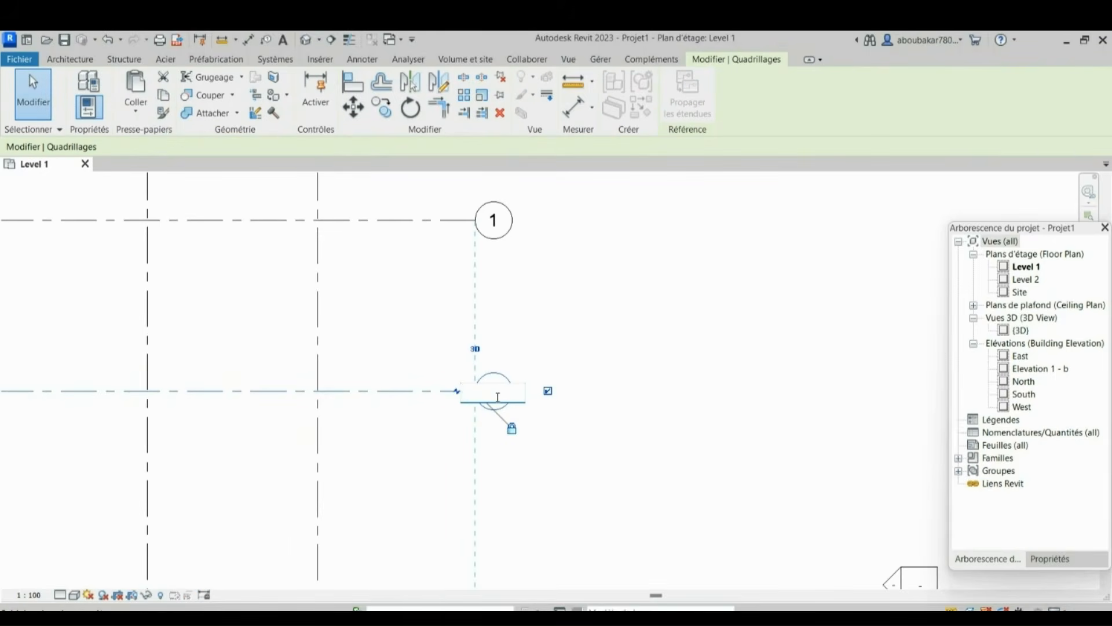
pyautogui.write('5')
pyautogui.press('Return')
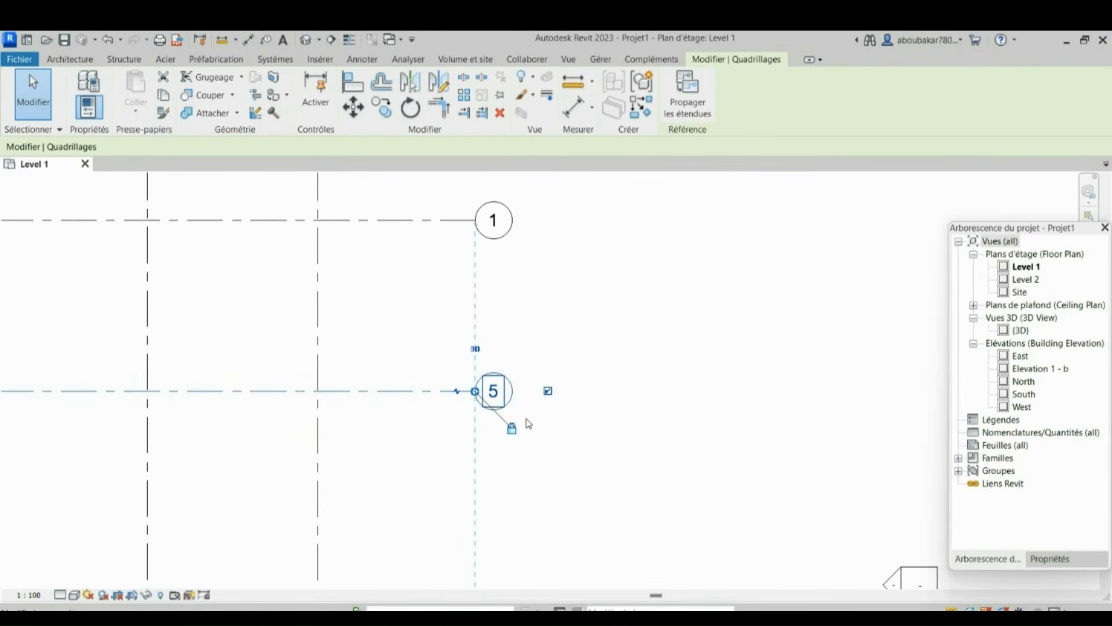
pyautogui.scroll(-4, 522, 415)
# - Rename grid 3, the southernmost horizontal line, as 4
pyautogui.scroll(2, 327, 463)
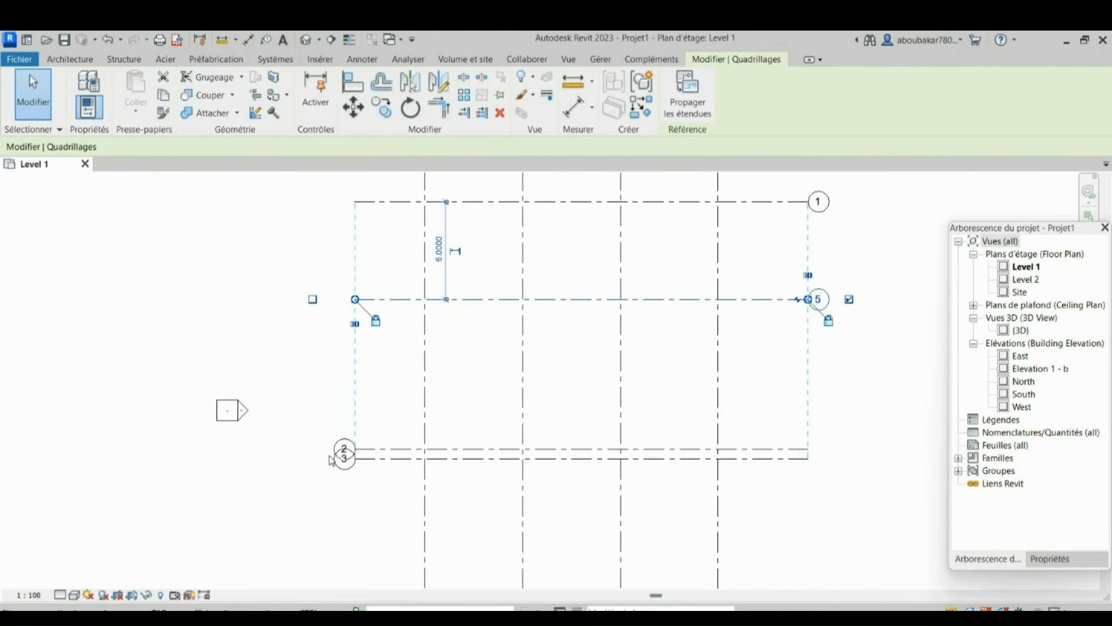
pyautogui.scroll(2, 331, 461)
pyautogui.click(355, 465)
pyautogui.click(354, 466)
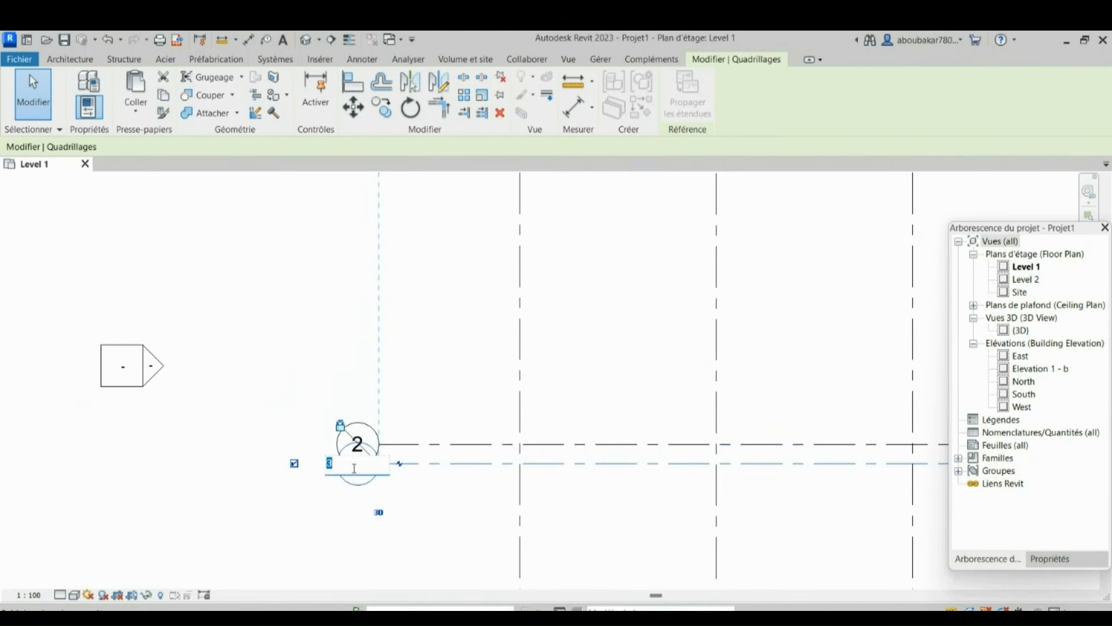
pyautogui.write('4')
pyautogui.press('Return')
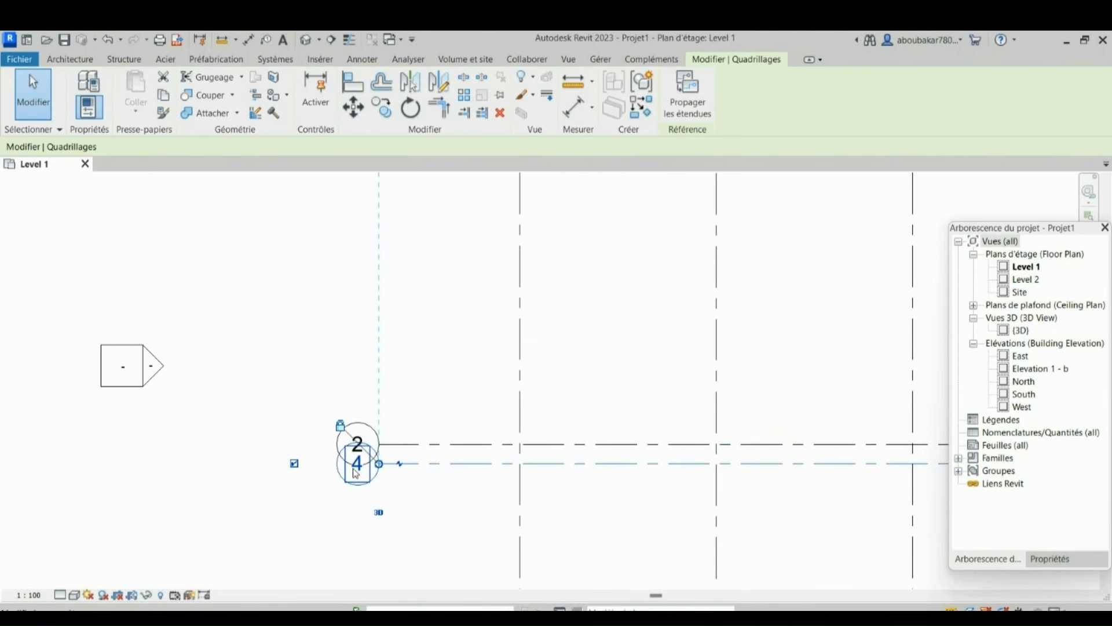
# - Hide grid 4's bubble at its western end and show the one at its eastern end
pyautogui.click(294, 464)
pyautogui.scroll(-3, 400, 476)
pyautogui.moveTo(421, 485); pyautogui.dragTo(166, 491, button='middle')
pyautogui.scroll(2, 526, 487)
pyautogui.click(606, 466)
pyautogui.scroll(-3, 504, 489)
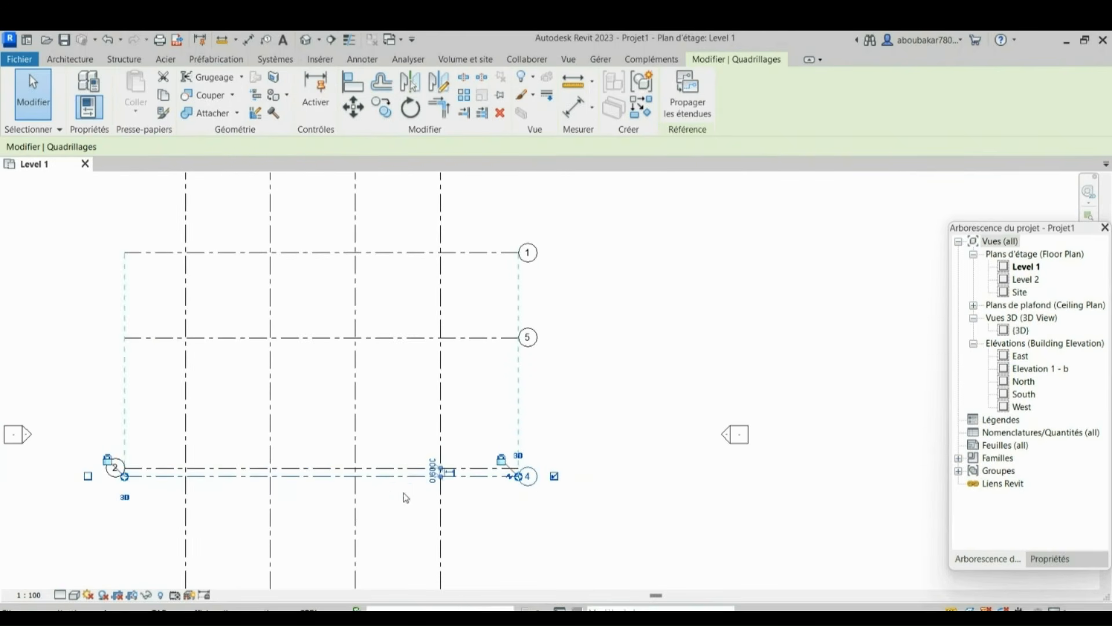
# - Rename grid 2, the horizontal line just north of grid 4, as 3
pyautogui.moveTo(405, 495); pyautogui.dragTo(529, 484, button='middle')
pyautogui.scroll(3, 203, 487)
pyautogui.scroll(1, 377, 445)
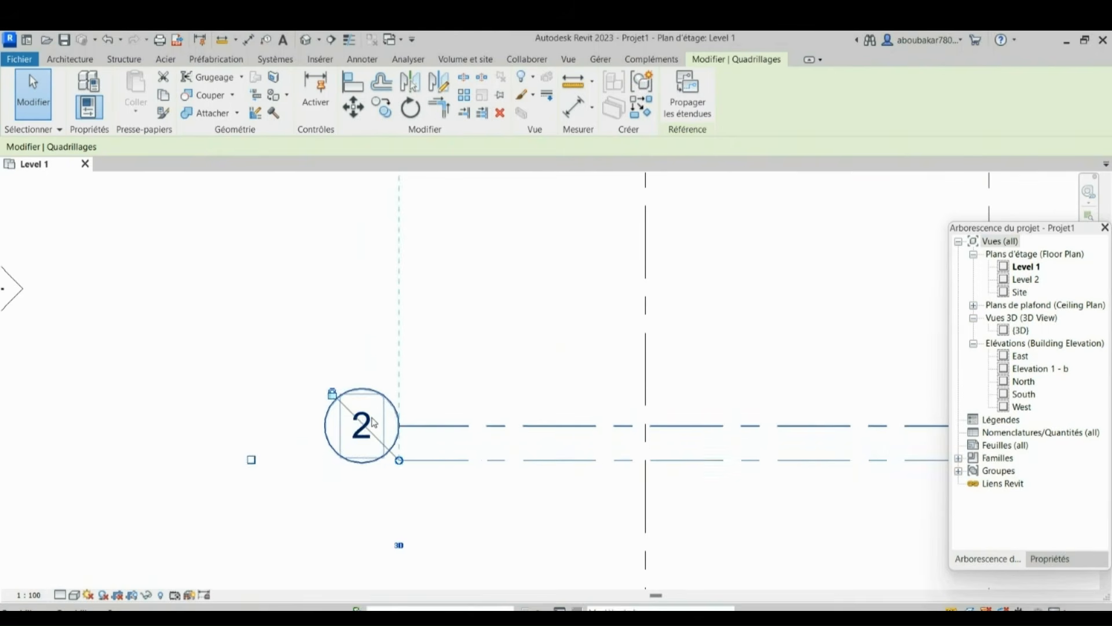
pyautogui.doubleClick(372, 426)
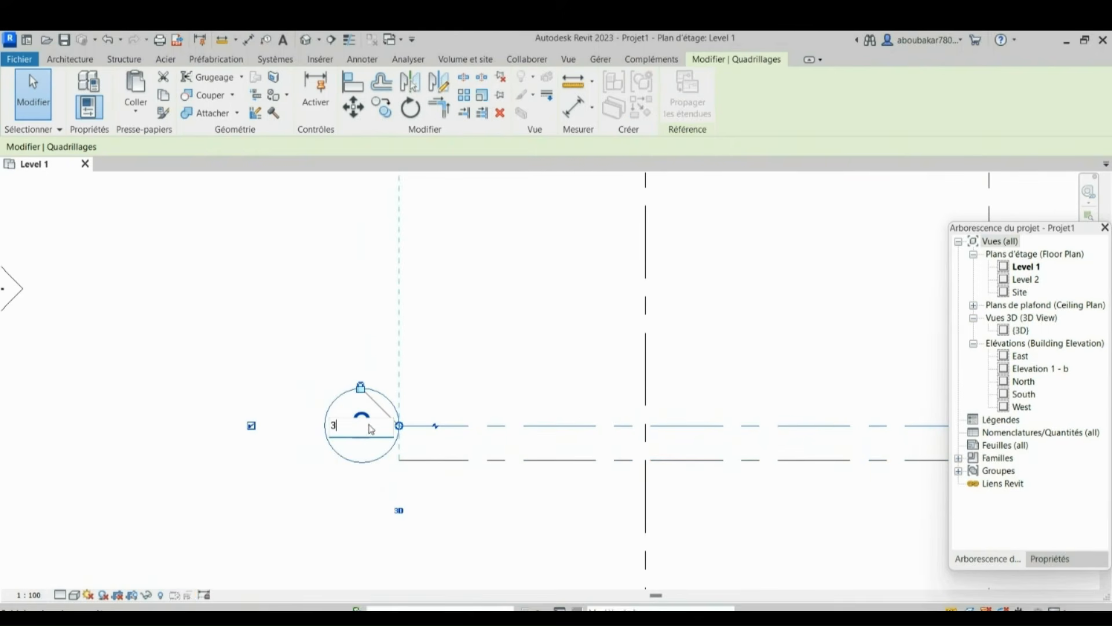
pyautogui.write('3')
pyautogui.press('Return')
# - Hide grid 3's bubble at its western end and show the one at its eastern end
pyautogui.scroll(-1, 313, 455)
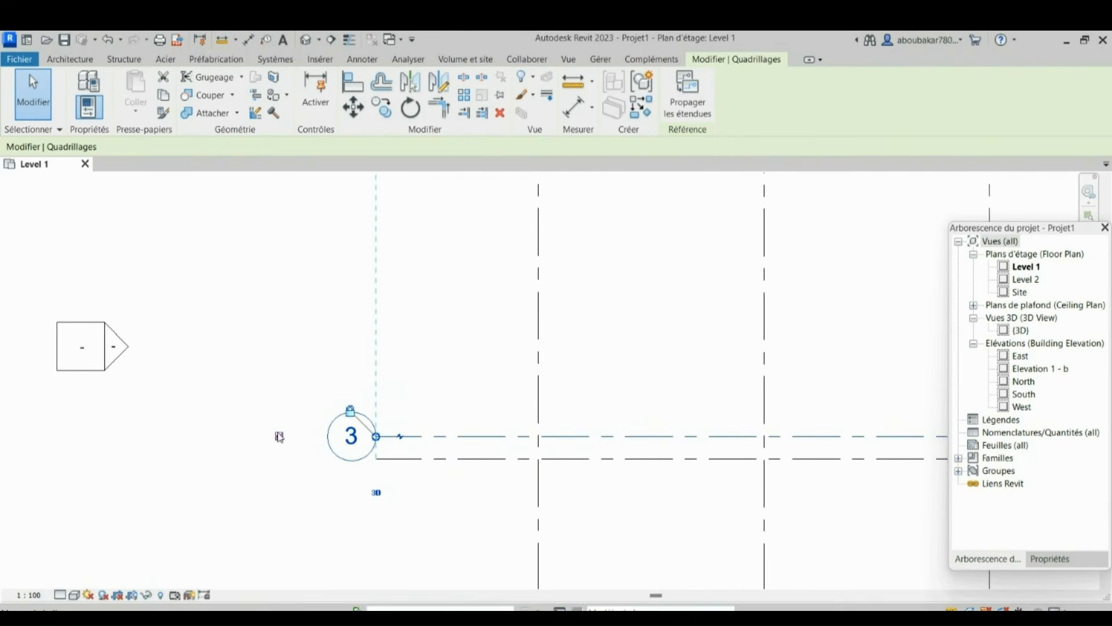
pyautogui.scroll(-3, 374, 450)
pyautogui.moveTo(467, 464); pyautogui.dragTo(285, 483, button='middle')
pyautogui.scroll(3, 645, 459)
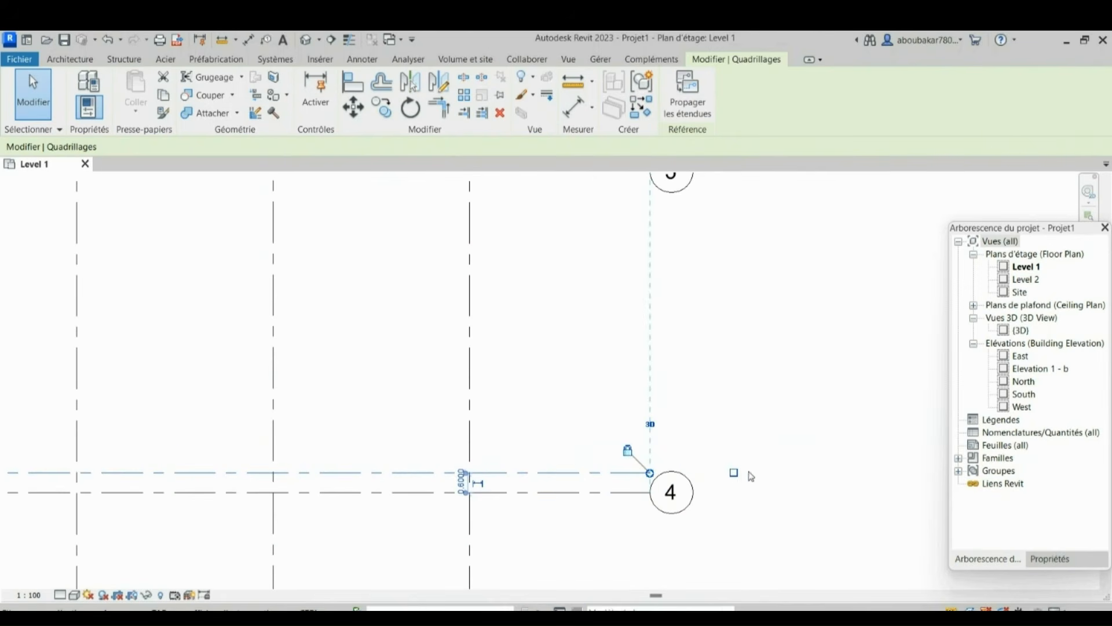
pyautogui.click(556, 527)
# - Add an elbow at grid 3's eastern end and shift its bubble north, away from grid 4's bubble
pyautogui.scroll(2, 561, 489)
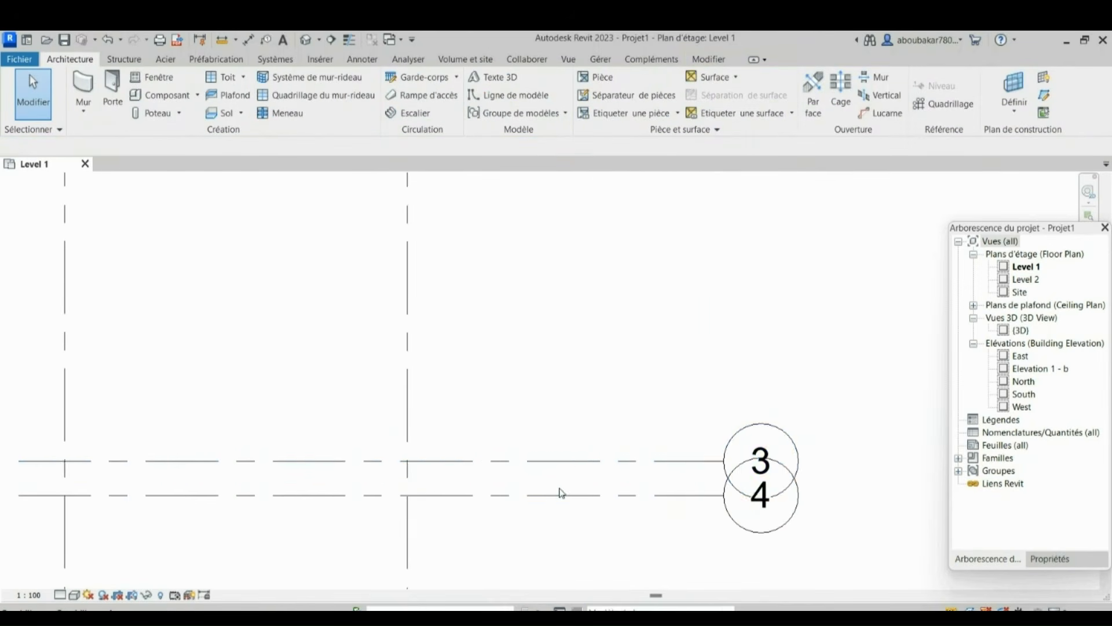
pyautogui.click(634, 461)
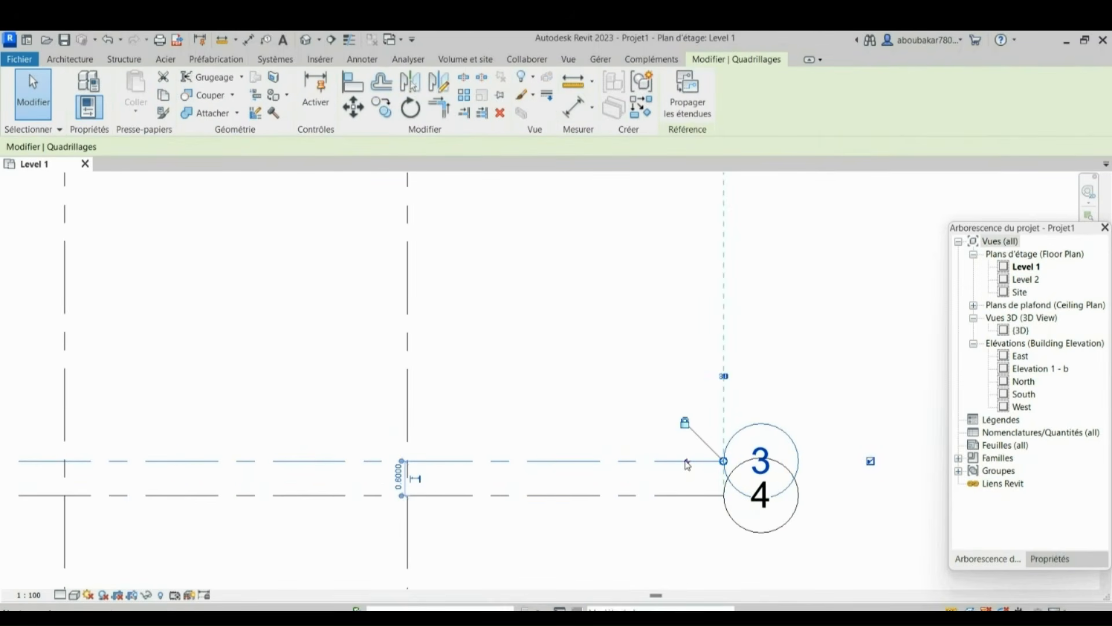
pyautogui.moveTo(688, 461); pyautogui.dragTo(685, 426)
pyautogui.click(601, 397)
pyautogui.scroll(-2, 585, 391)
pyautogui.scroll(-4, 585, 391)
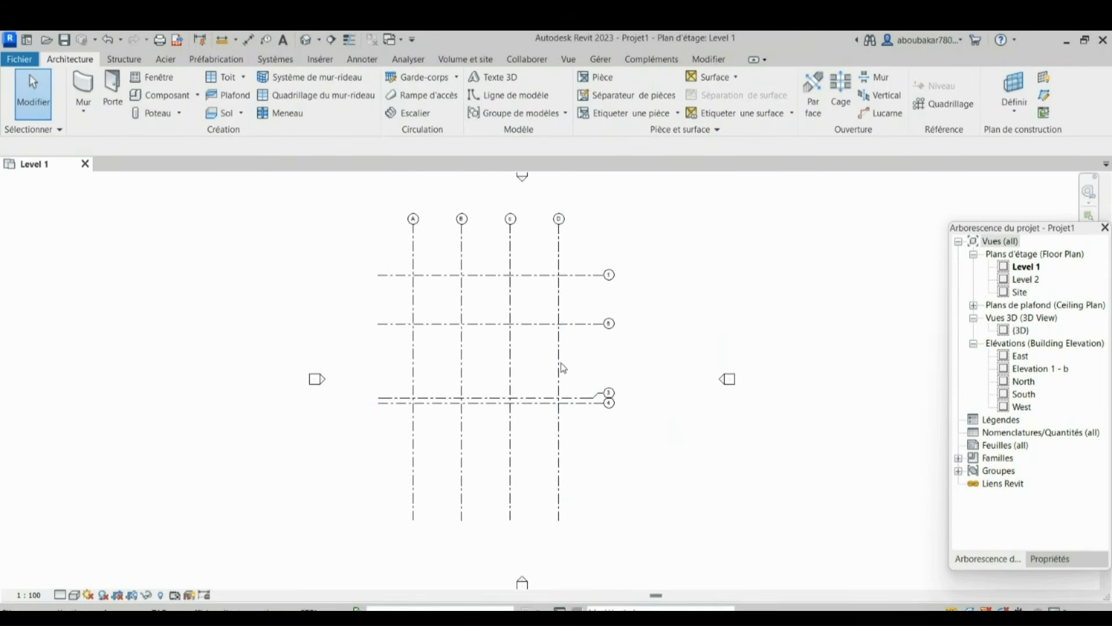
pyautogui.scroll(1, 488, 382)
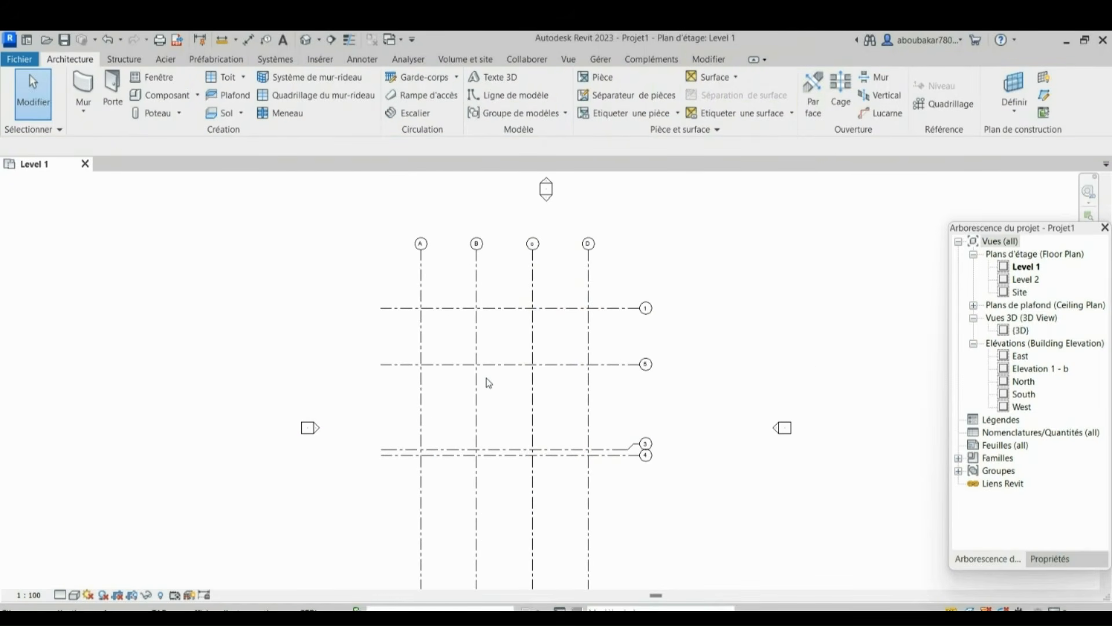